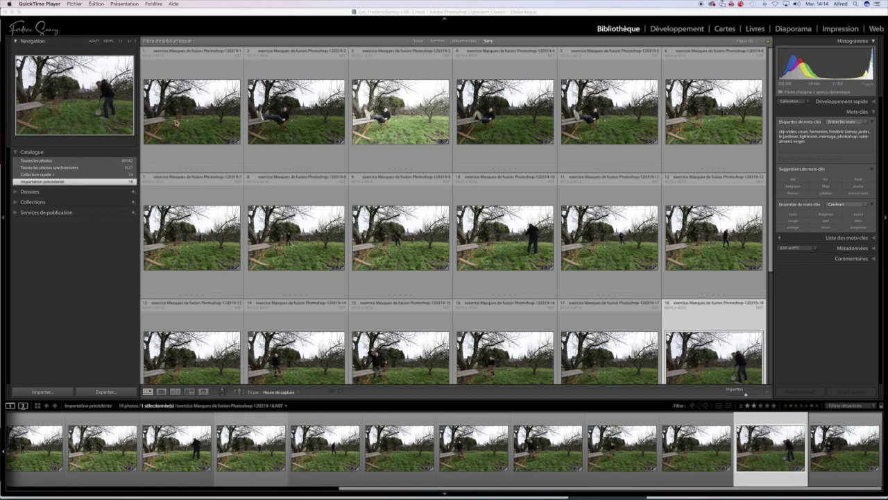
# Open the empty garden photo 120319-1 at full view, inspect its detail and flag it as a pick
pyautogui.click(171, 124)
pyautogui.doubleClick(170, 123)
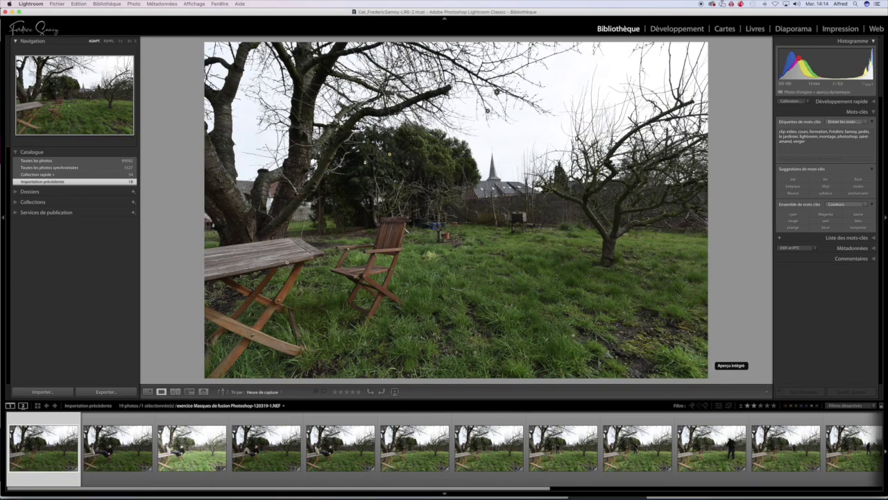
pyautogui.click(288, 263)
pyautogui.moveTo(336, 263); pyautogui.dragTo(262, 219)
pyautogui.moveTo(678, 216); pyautogui.dragTo(365, 231)
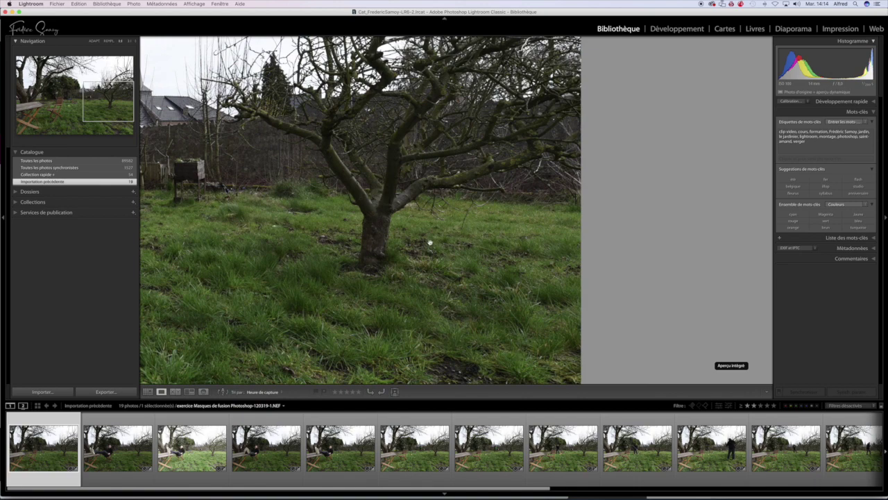
pyautogui.hscroll(-10, 430, 236)
pyautogui.hscroll(-10, 622, 220)
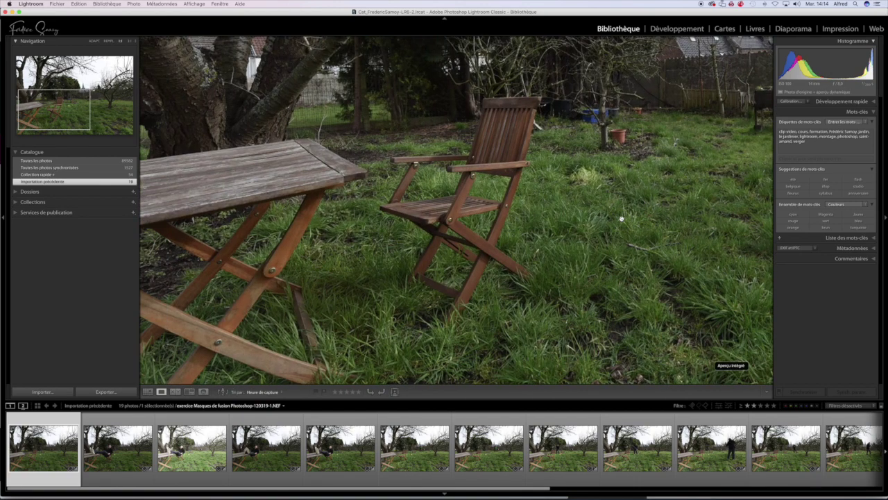
pyautogui.press('p')
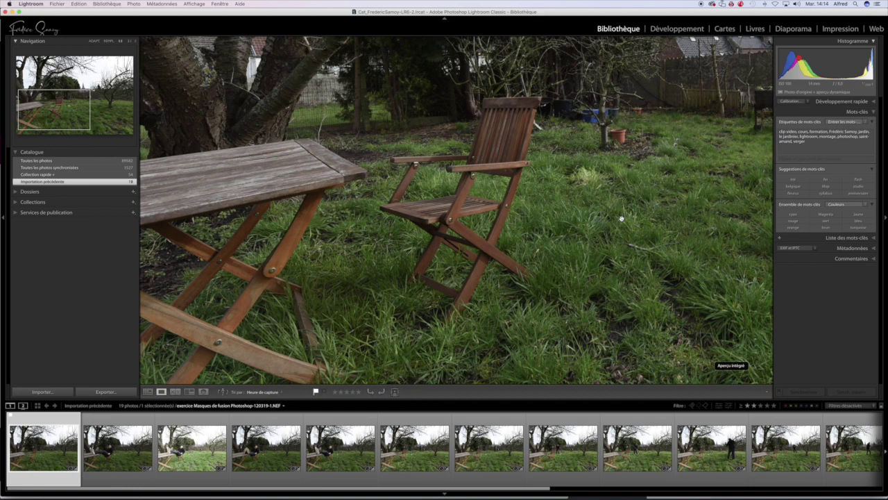
# Review photo 120319-2 without flagging it, and mark the overexposed photo 120319-3 as rejected
pyautogui.press('Right')
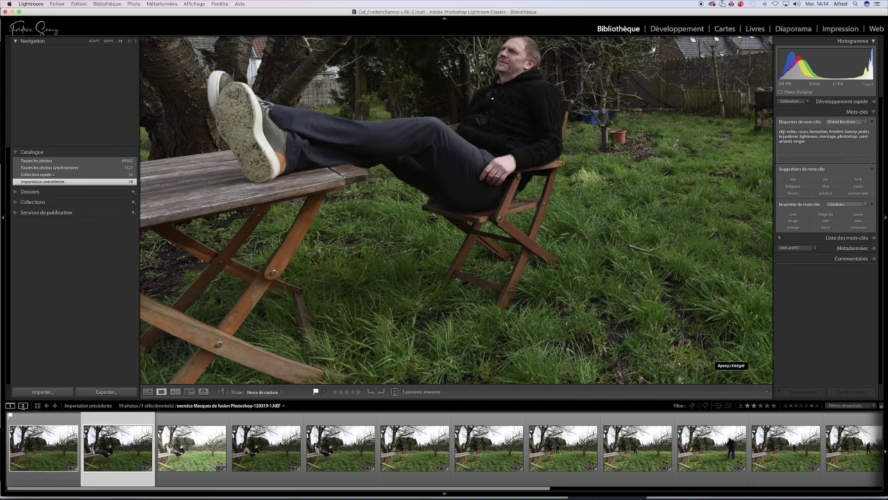
pyautogui.click(534, 164)
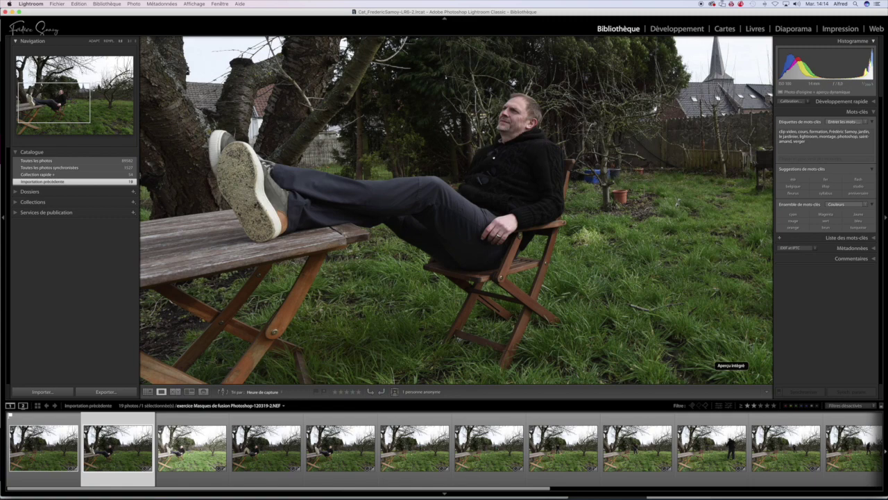
pyautogui.press('Right')
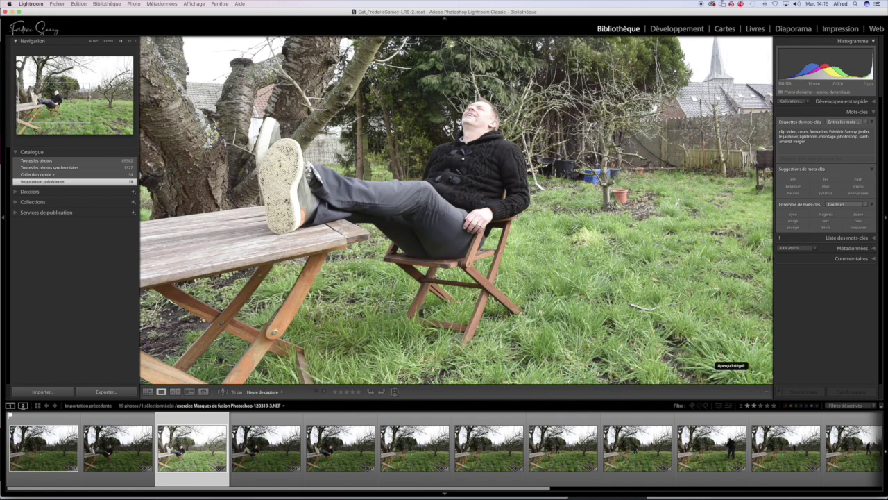
pyautogui.press('x')
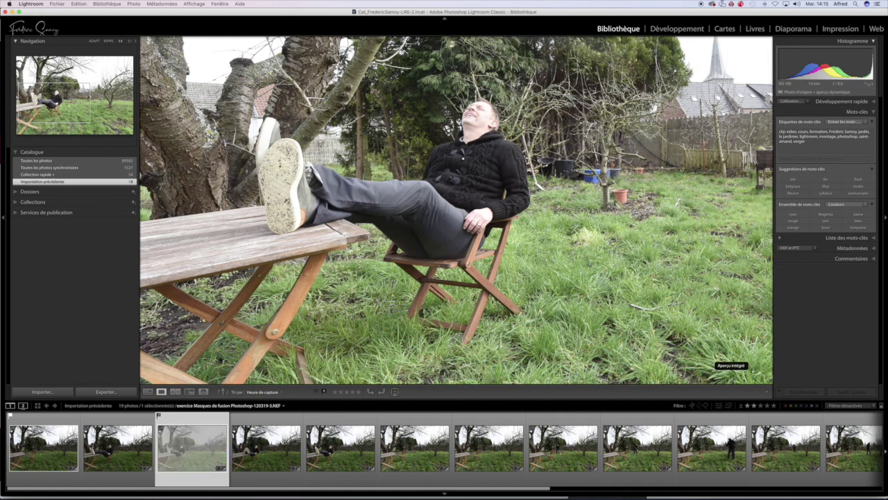
# Flag photos 120319-4 and 120319-5, with the man seated and his feet on the table, as picks
pyautogui.press('Right')
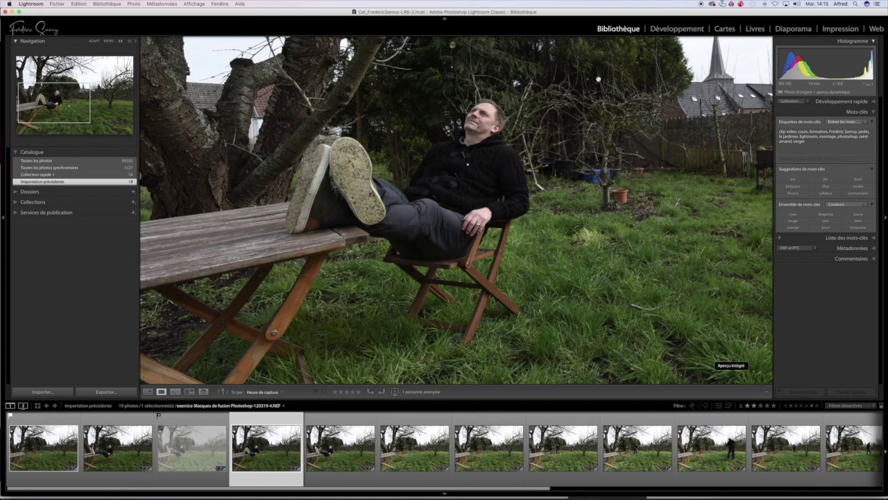
pyautogui.press('p')
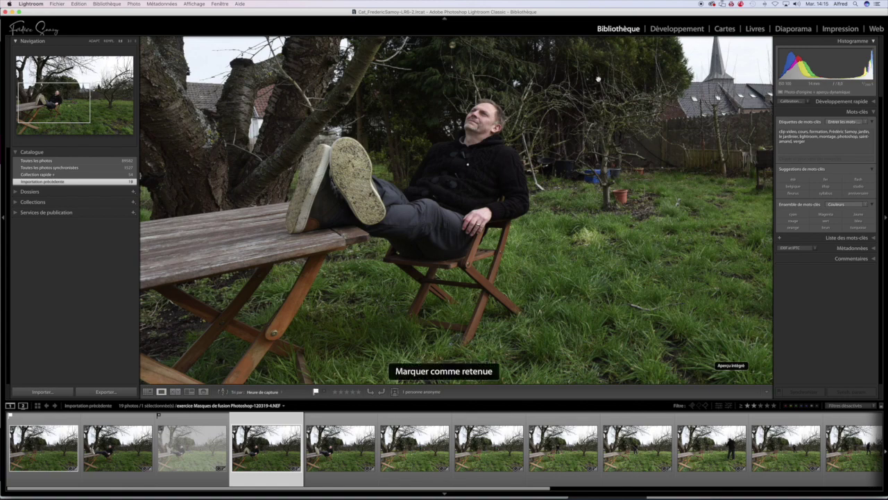
pyautogui.press('Right')
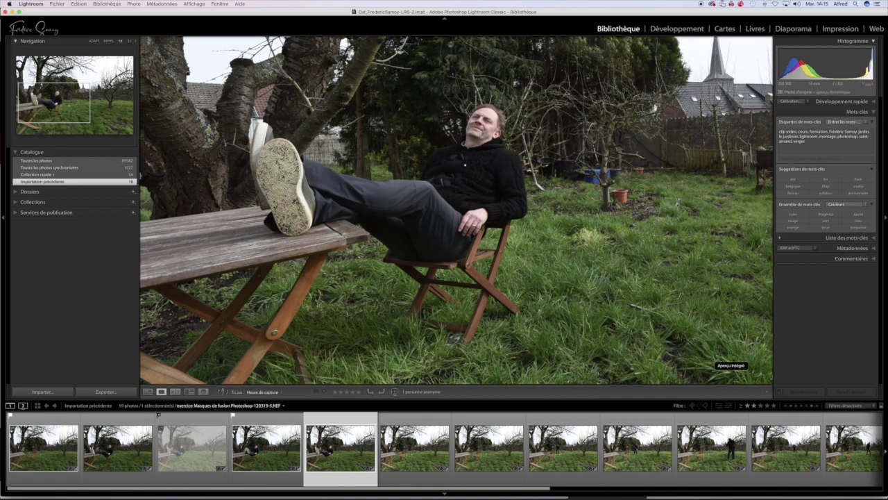
pyautogui.press('p')
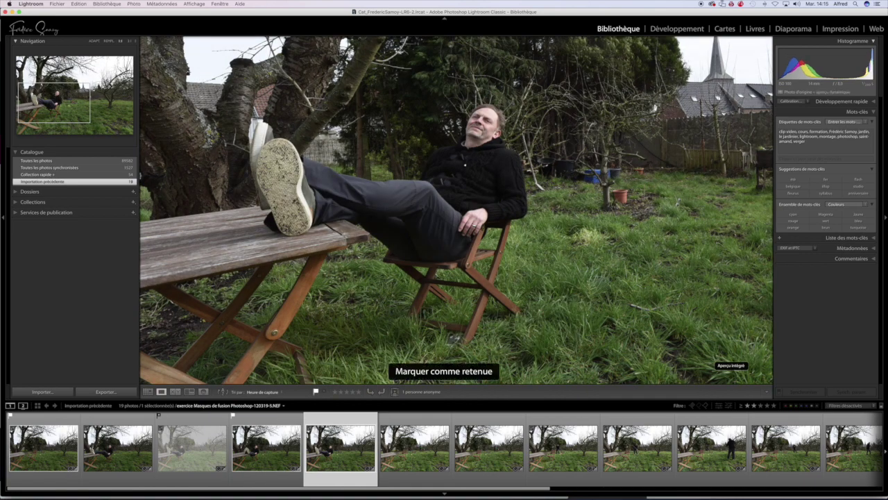
# Inspect the watering can shots 120319-6 and 120319-7 and flag both as picks
pyautogui.press('Right')
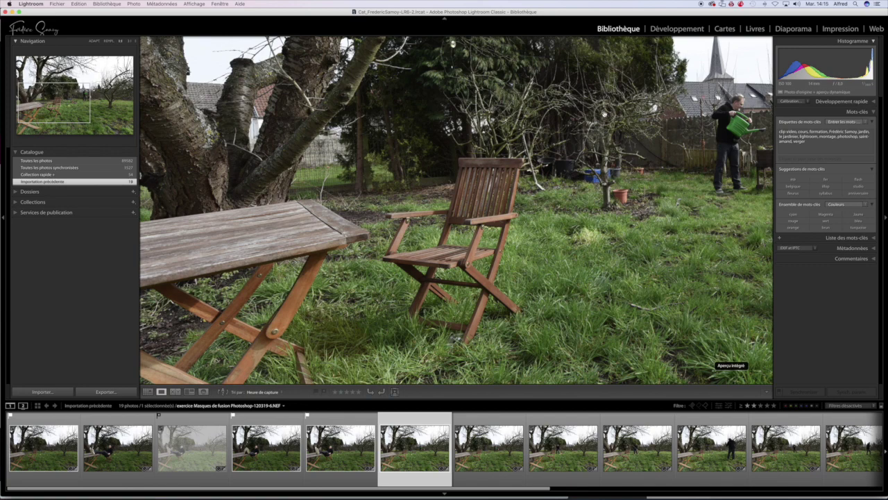
pyautogui.moveTo(672, 112); pyautogui.dragTo(377, 115)
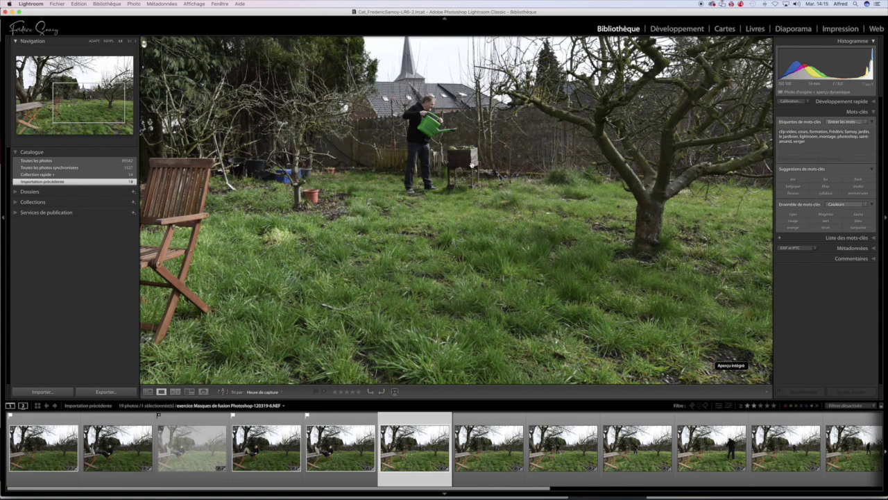
pyautogui.hotkey('shift', 'p')
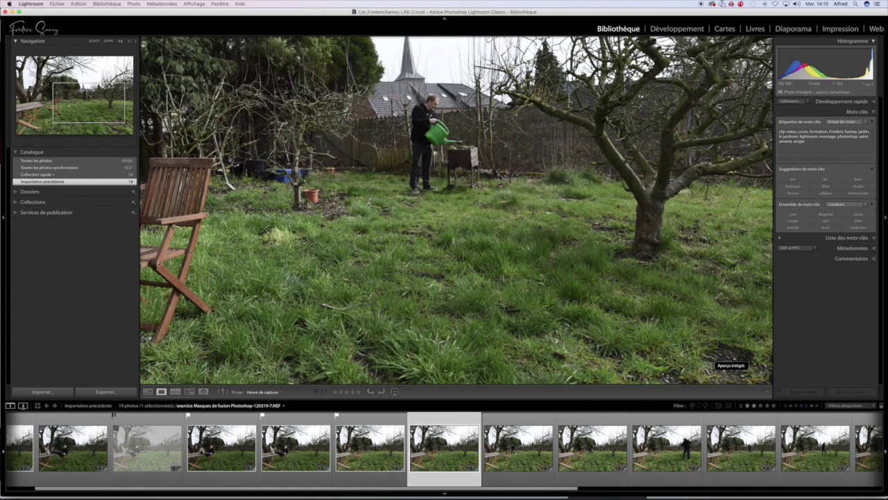
pyautogui.hotkey('shift', 'p')
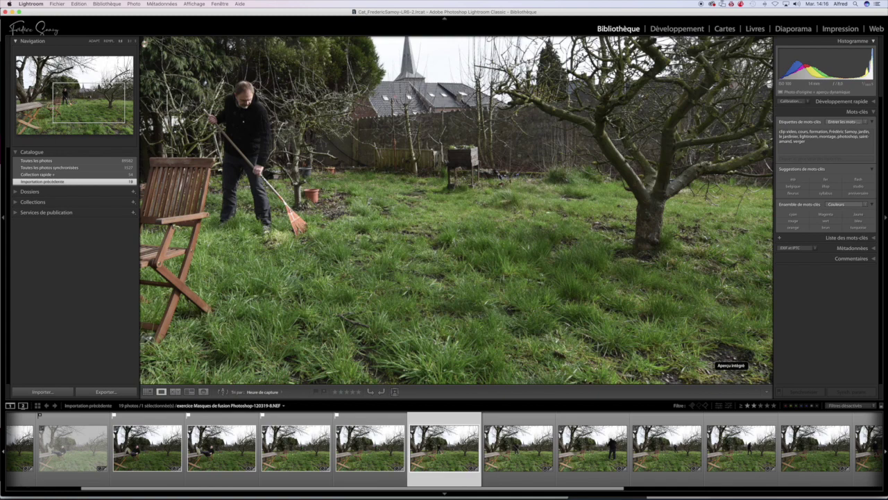
# Compare the raking photos 120319-8 and 120319-9, and flag 120319-8 as a pick
pyautogui.press('Right')
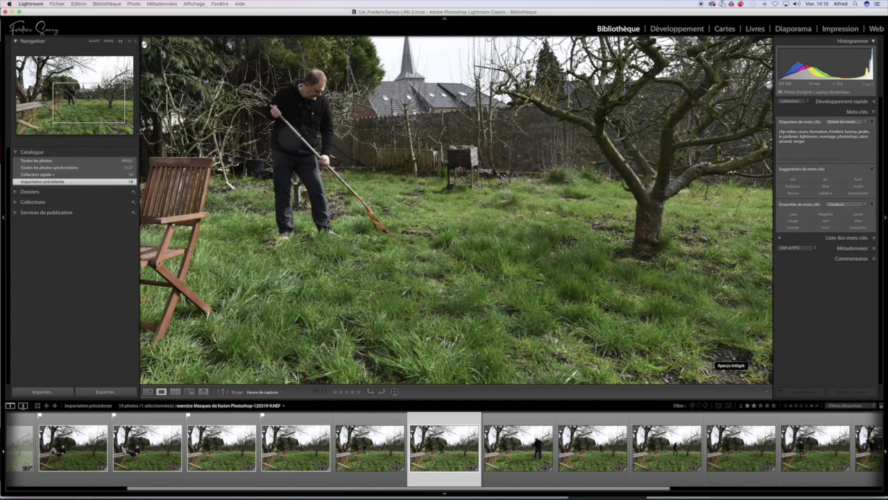
pyautogui.press('Left')
pyautogui.press('Right')
pyautogui.press('Left')
pyautogui.press('Left')
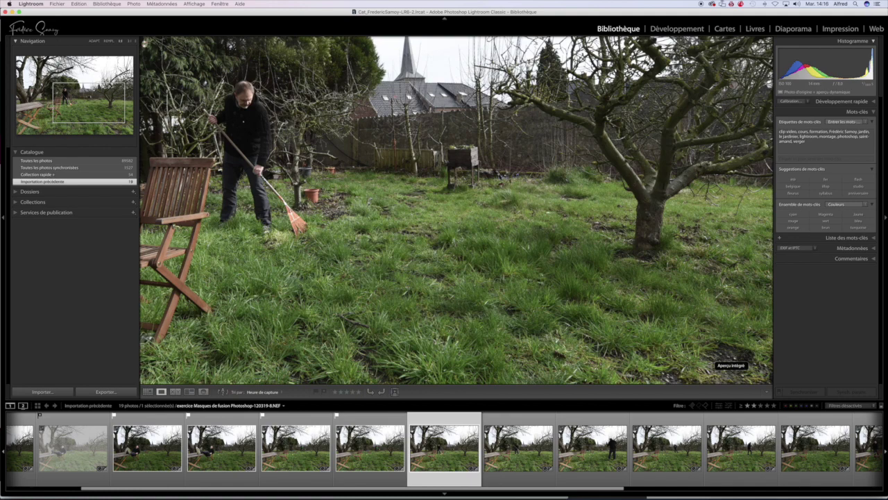
pyautogui.press('Right')
pyautogui.press('Left')
pyautogui.press('p')
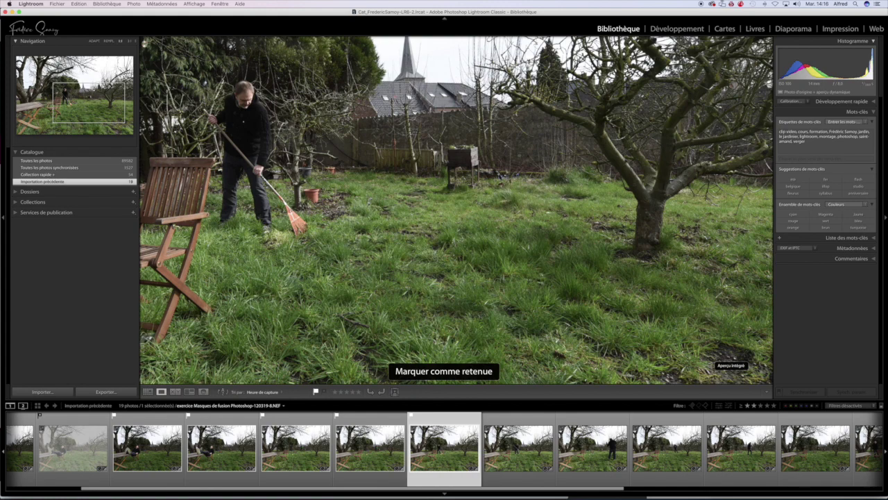
# Leave photo 120319-9 unflagged and flag photo 120319-10, showing the man from behind, as a pick
pyautogui.press('Right')
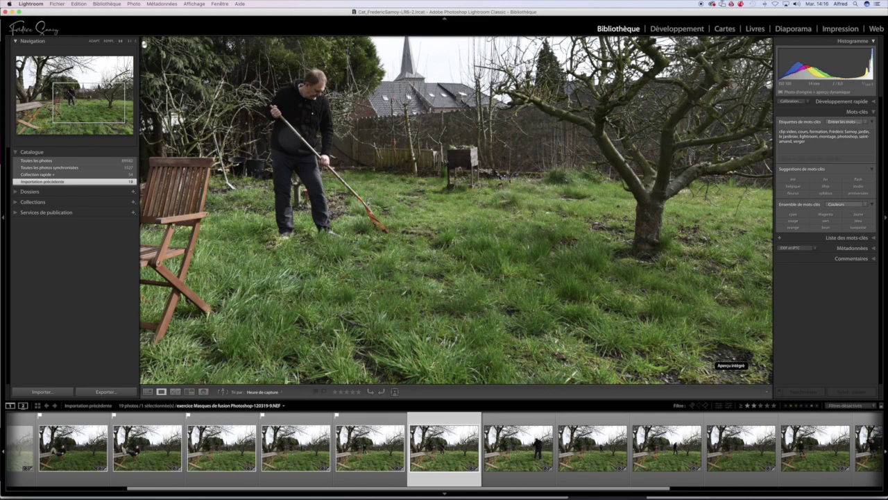
pyautogui.press('Right')
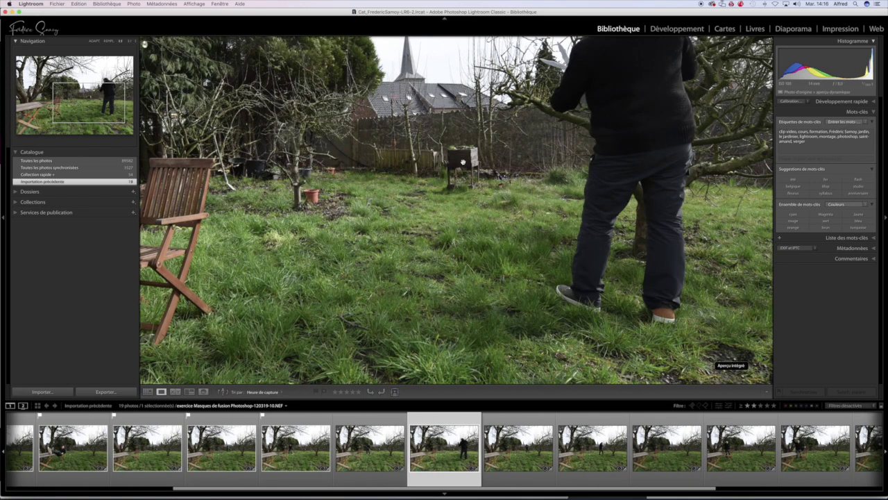
pyautogui.moveTo(575, 252); pyautogui.dragTo(570, 202)
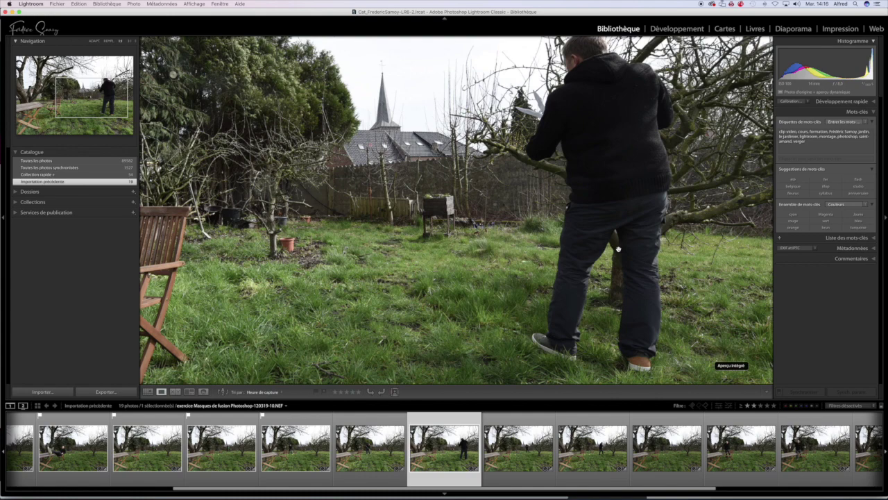
pyautogui.hotkey('shift', 'p')
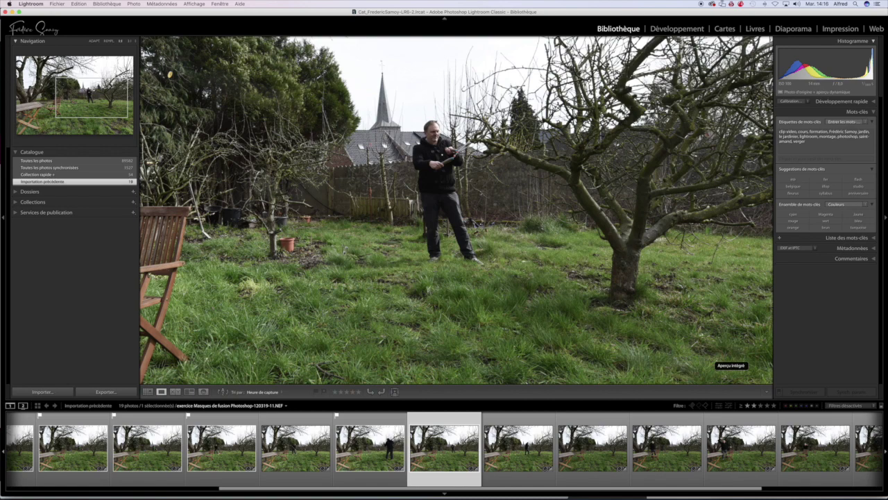
# Compare photo 120319-11 with the two shots that follow it, and mark 120319-11 as rejected
pyautogui.press('Right')
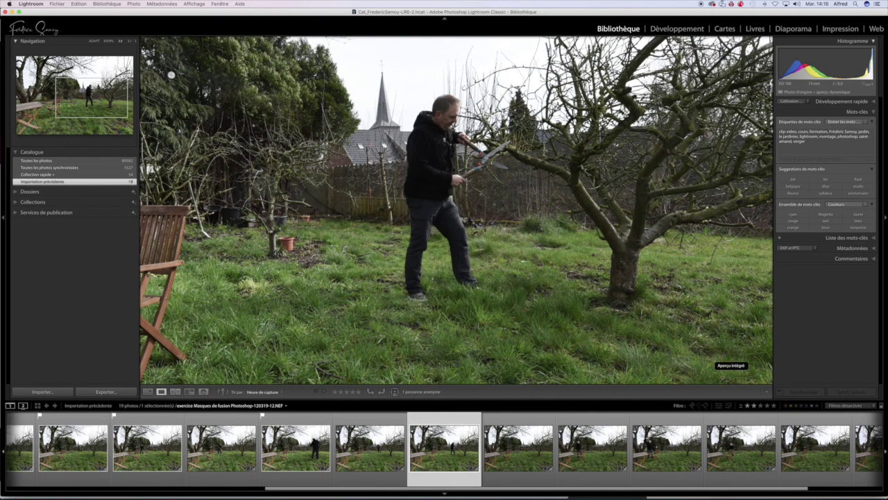
pyautogui.press('Right')
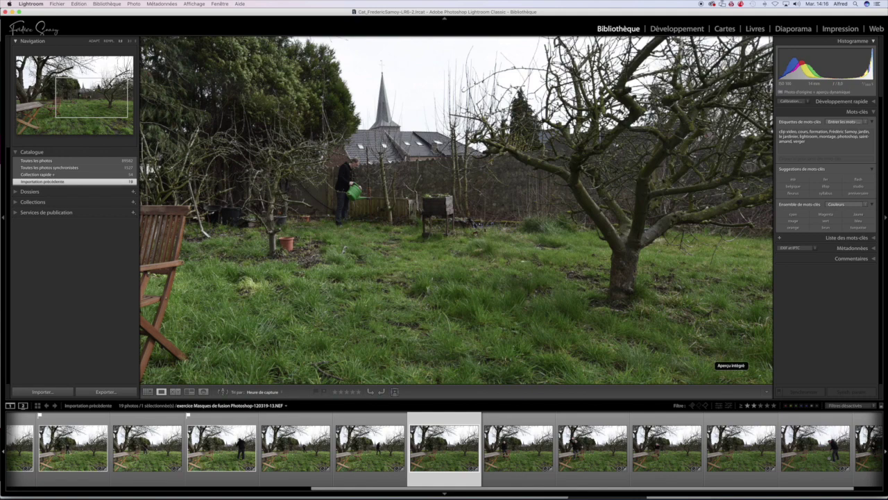
pyautogui.press('Left')
pyautogui.press('Left')
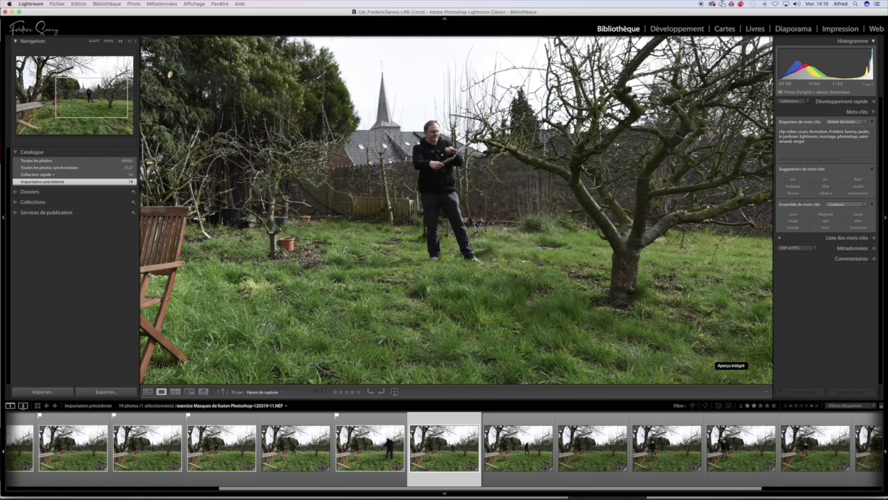
pyautogui.press('x')
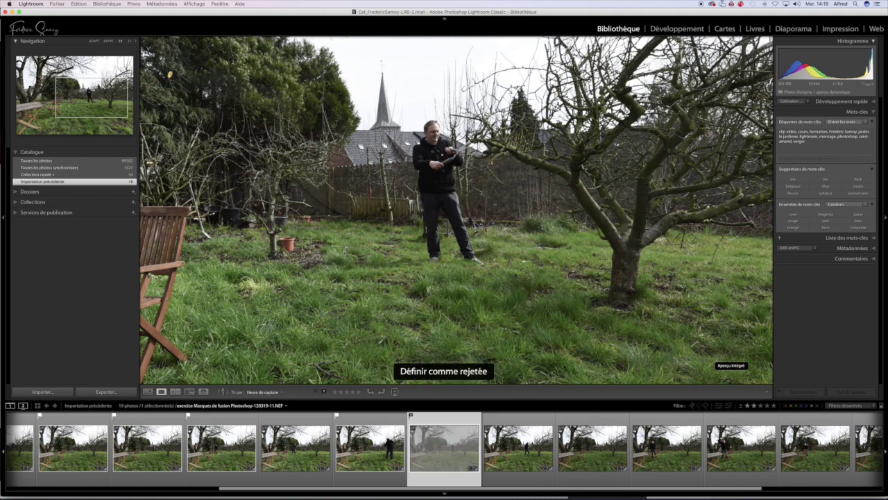
# Flag the pruning photo 120319-12 and the distant watering photo 120319-13 as picks
pyautogui.press('Right')
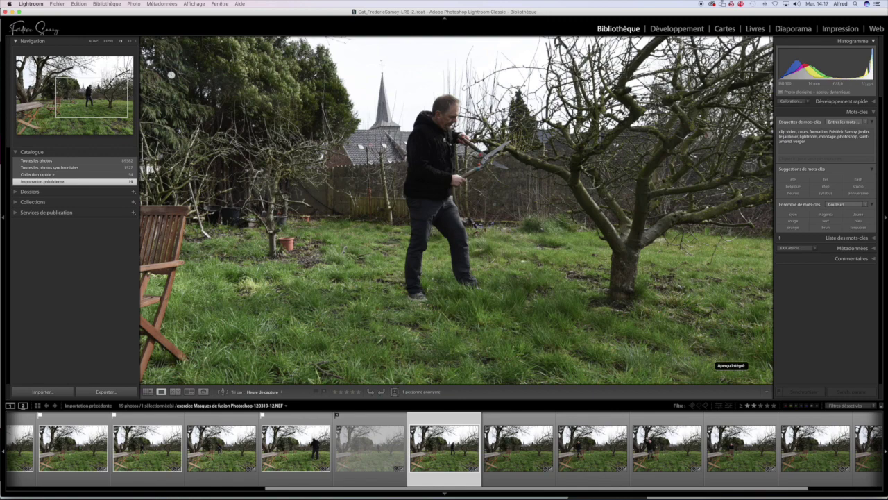
pyautogui.press('p')
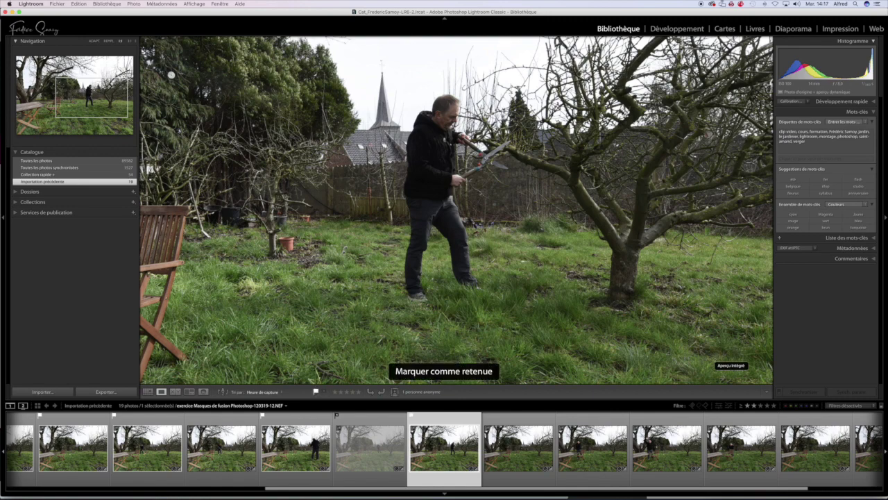
pyautogui.press('Right')
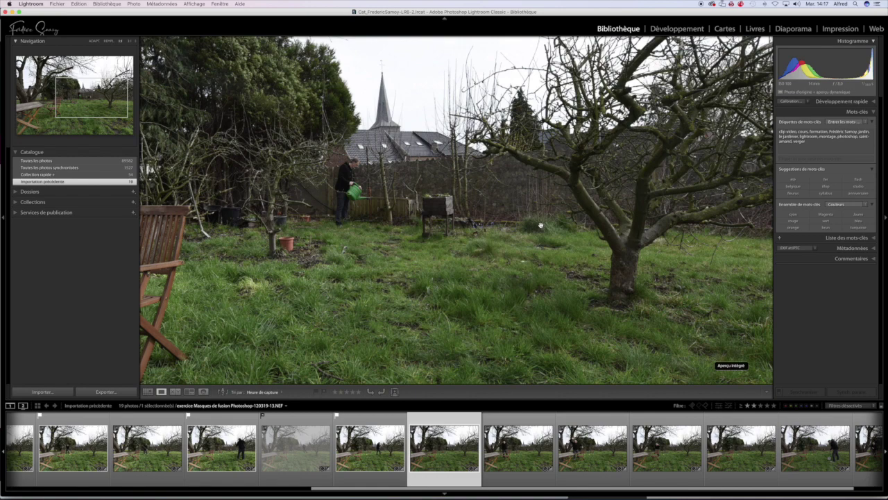
pyautogui.press('Right')
pyautogui.press('Left')
pyautogui.press('p')
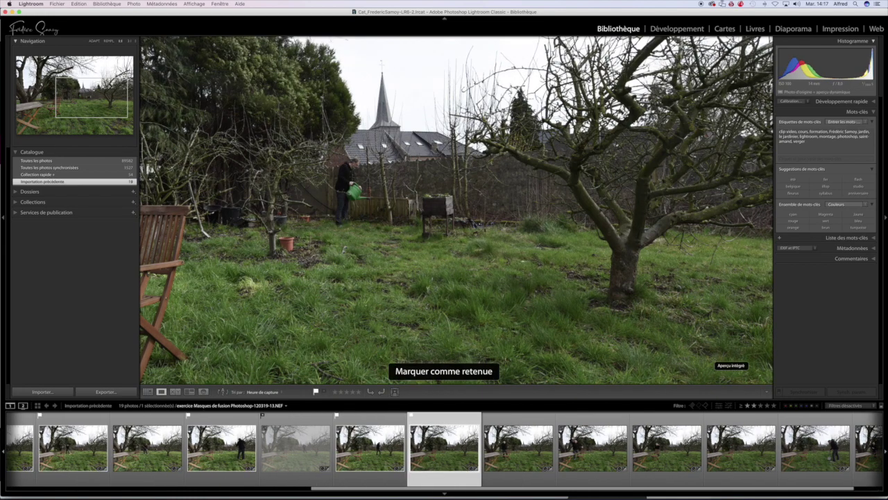
# Inspect the man standing behind the chair in photo 120319-14 and mark the photo as rejected
pyautogui.press('Right')
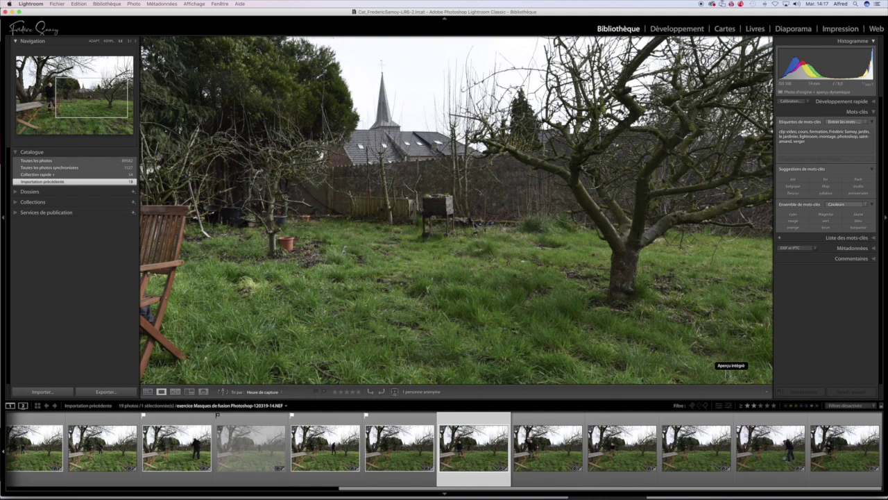
pyautogui.hscroll(-10, 444, 233)
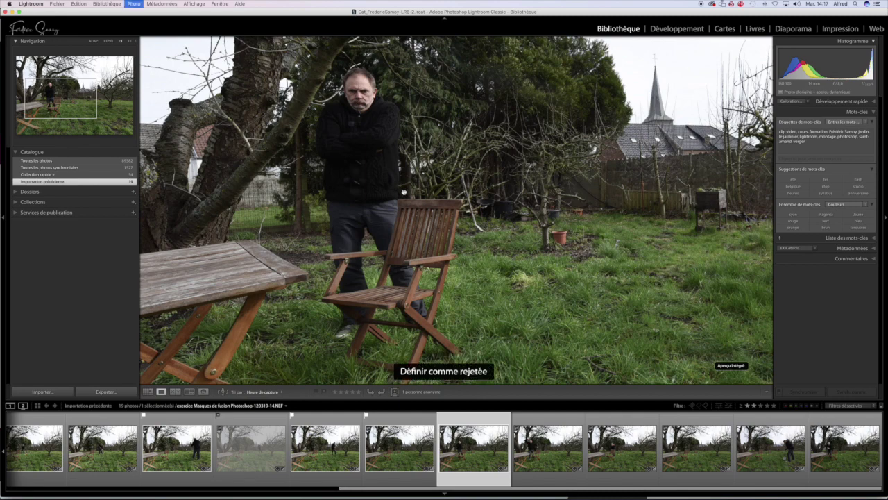
pyautogui.click(381, 392)
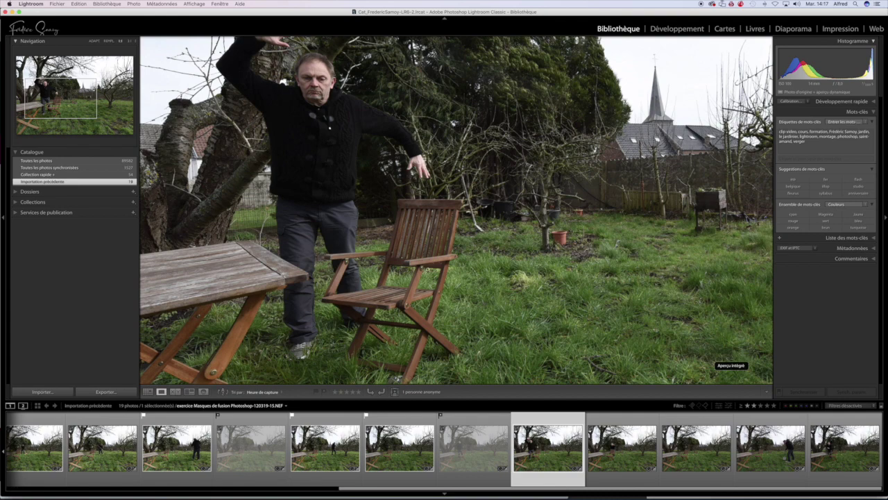
# Flag photo 120319-15, with arms spread behind the chair, and photo 120319-16, with the raised hand, as picks
pyautogui.moveTo(370, 158); pyautogui.dragTo(462, 154)
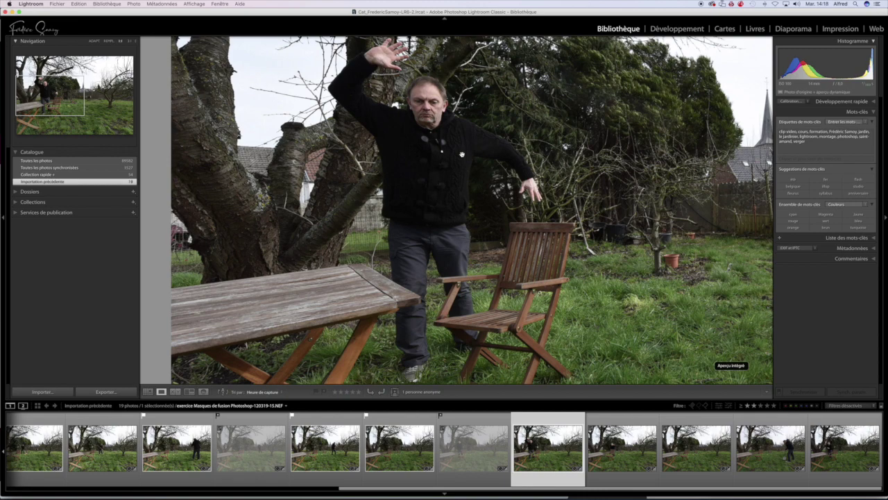
pyautogui.press('x')
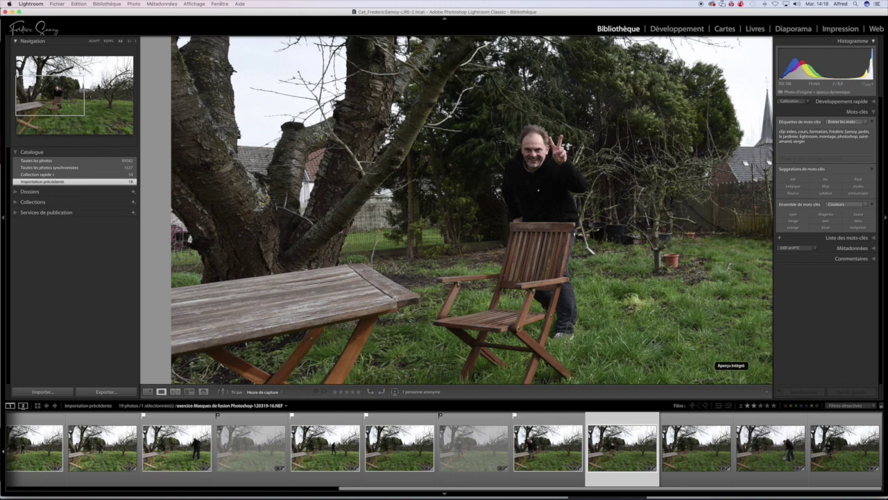
pyautogui.press('x')
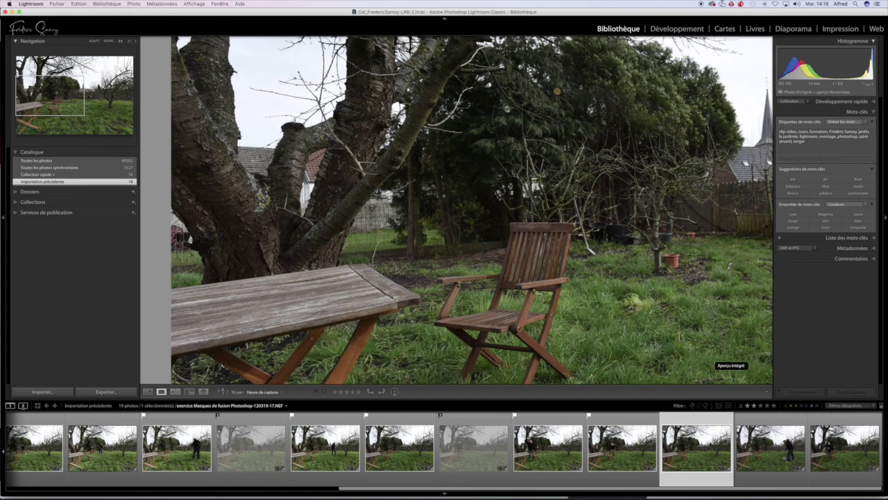
# Inspect the empty garden scene in photo 120319-17 across its full width and flag the photo as a pick
pyautogui.moveTo(643, 260); pyautogui.dragTo(564, 222)
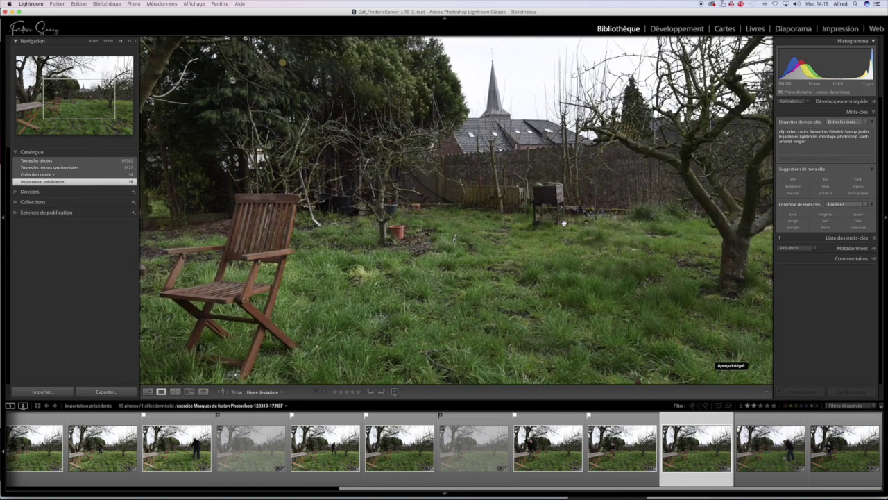
pyautogui.moveTo(461, 219); pyautogui.dragTo(343, 215)
pyautogui.moveTo(422, 202); pyautogui.dragTo(499, 183)
pyautogui.click(494, 197)
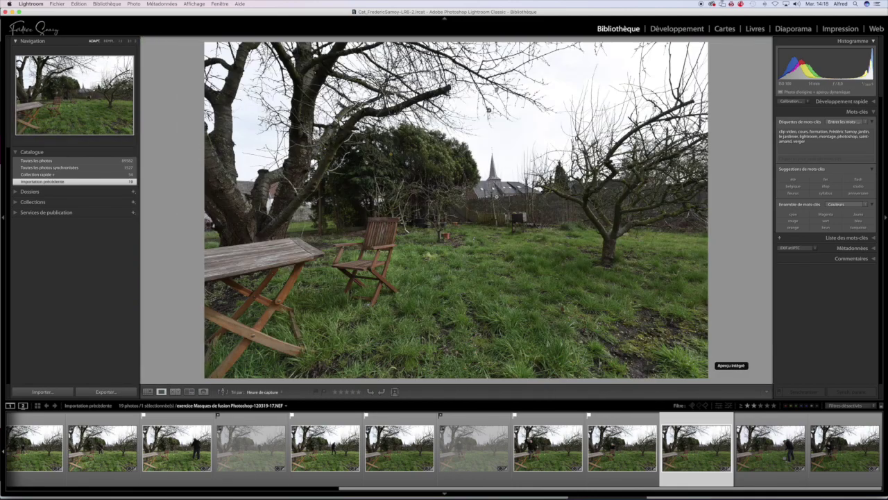
pyautogui.click(388, 238)
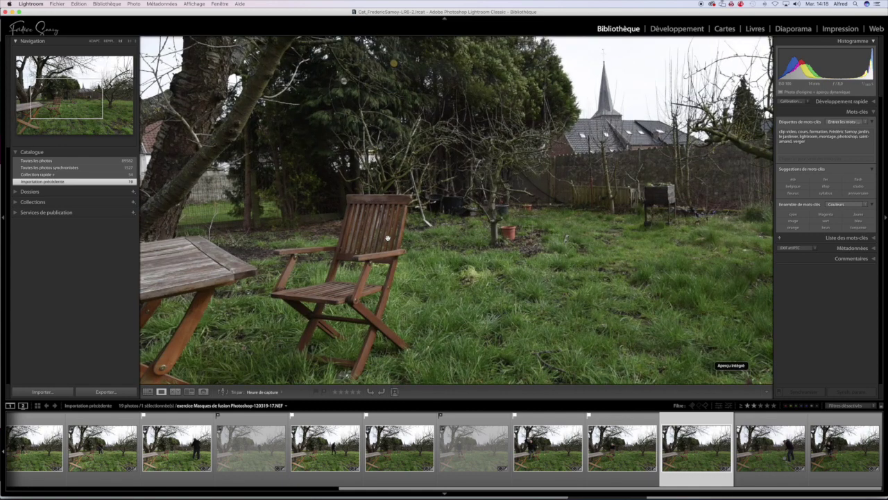
pyautogui.press('p')
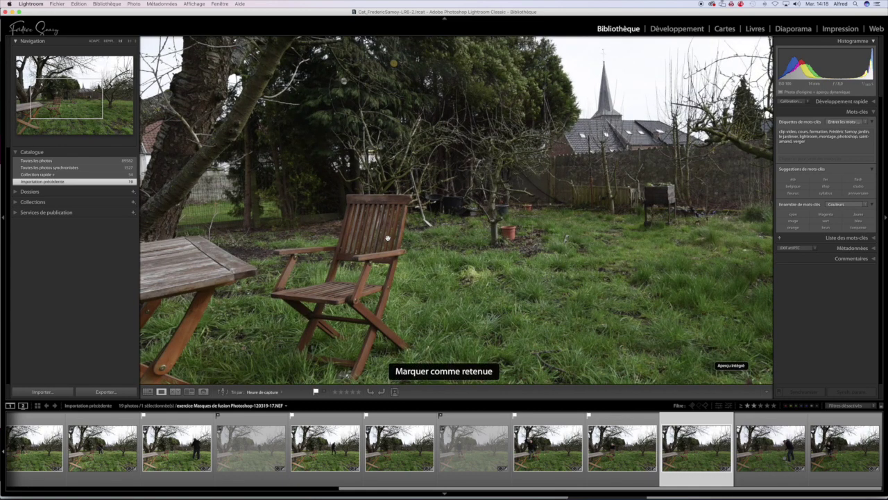
# Inspect the man with the shovel in photo 120319-18 and flag the photo as a pick
pyautogui.press('Right')
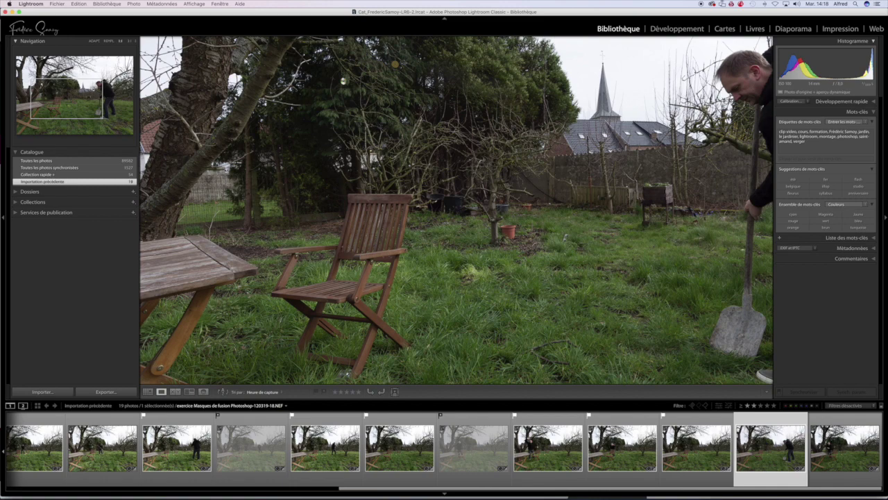
pyautogui.click(433, 215)
pyautogui.click(327, 220)
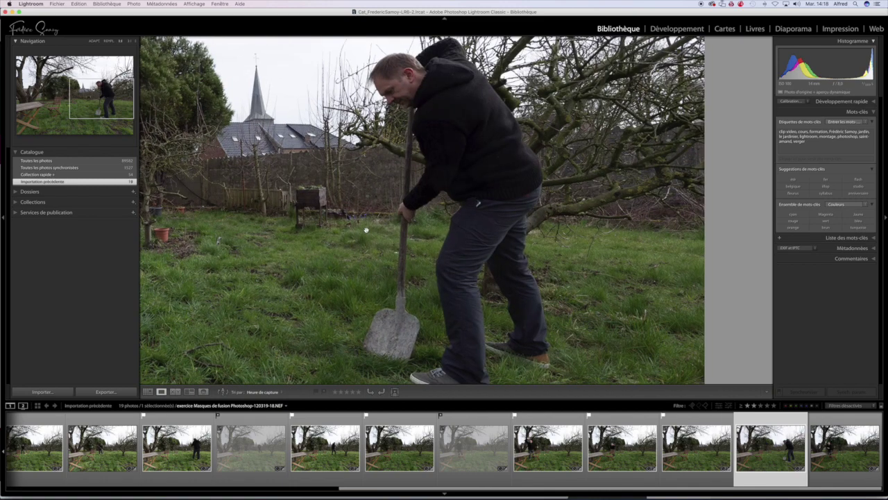
pyautogui.moveTo(355, 294); pyautogui.dragTo(430, 272)
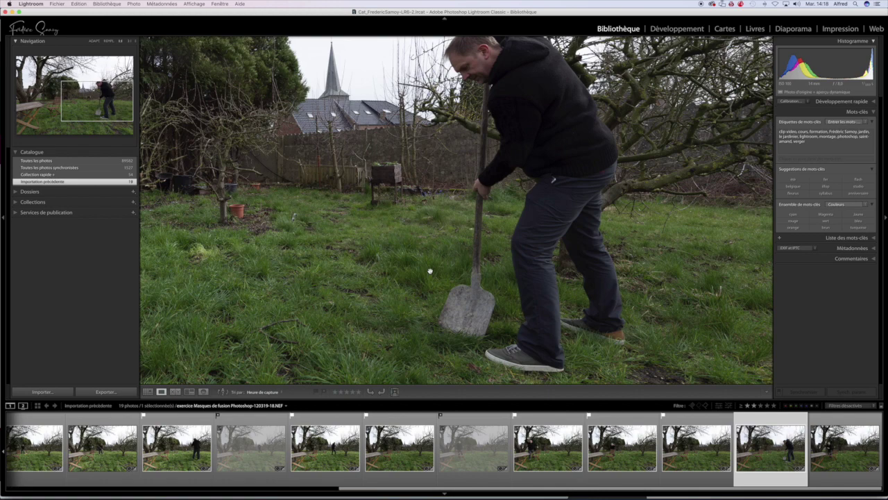
pyautogui.press('p')
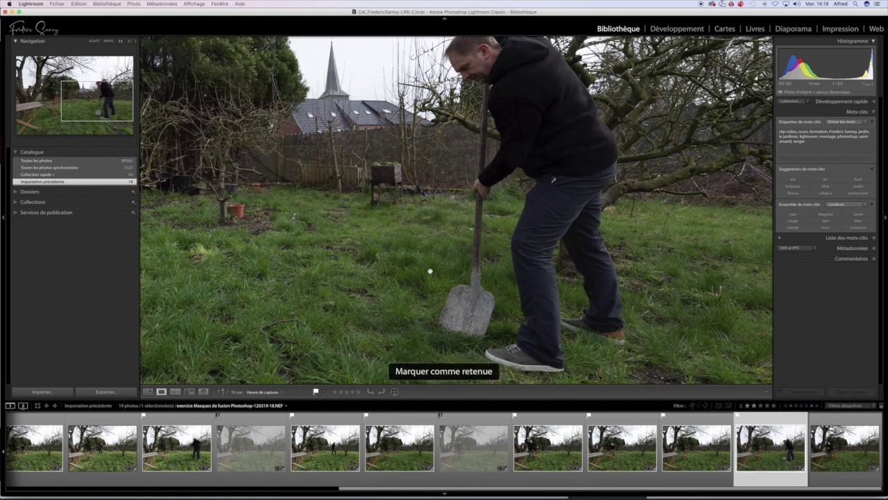
# Inspect the man standing behind the chair in photo 120319-19 and flag the photo as a pick
pyautogui.press('Right')
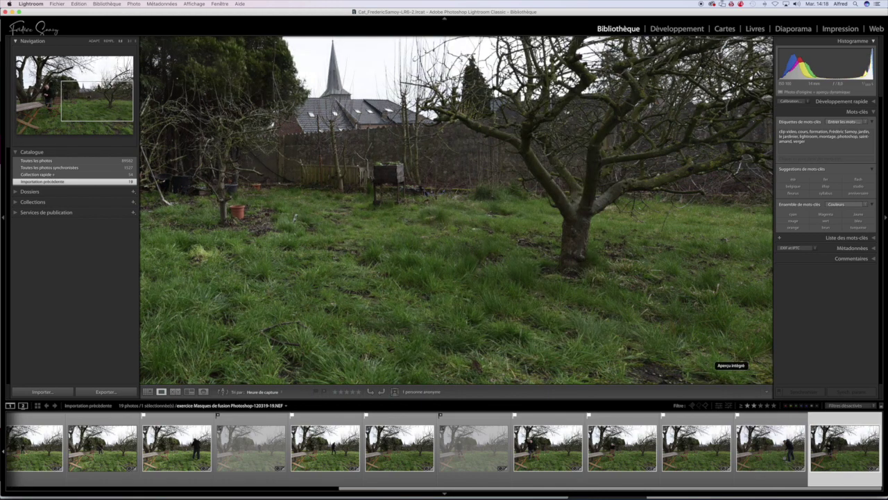
pyautogui.moveTo(93, 108); pyautogui.dragTo(66, 101)
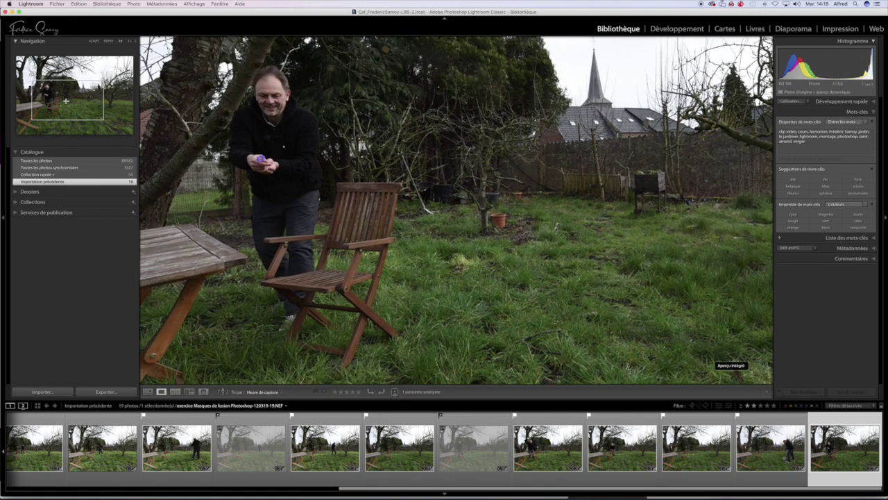
pyautogui.press('p')
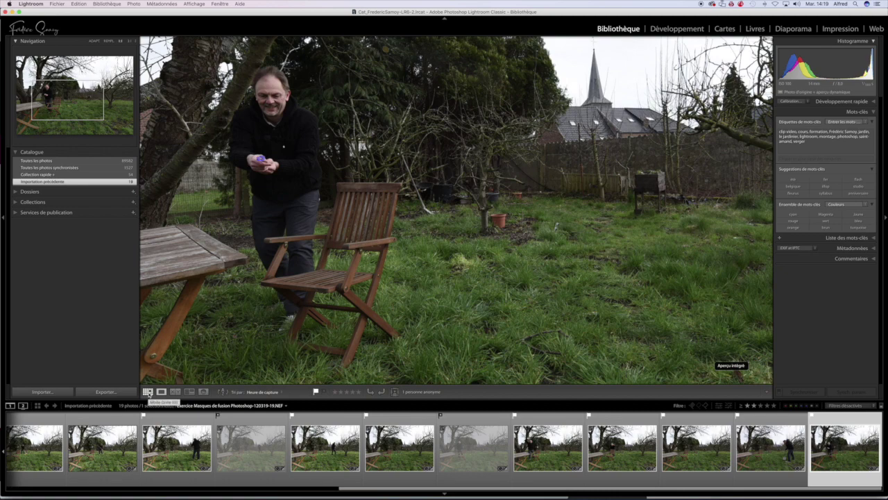
# Show the whole series as a grid and flag photo 120319-2, the seated man with his feet up, as a pick
pyautogui.click(148, 393)
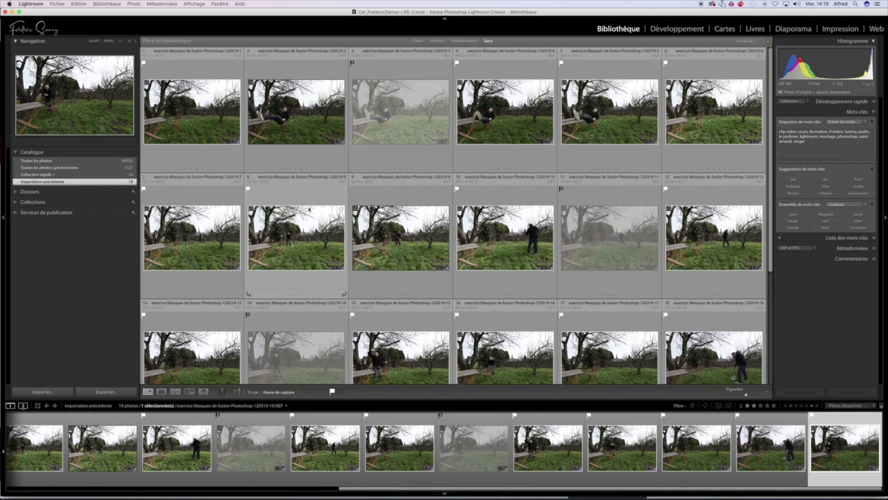
pyautogui.click(289, 113)
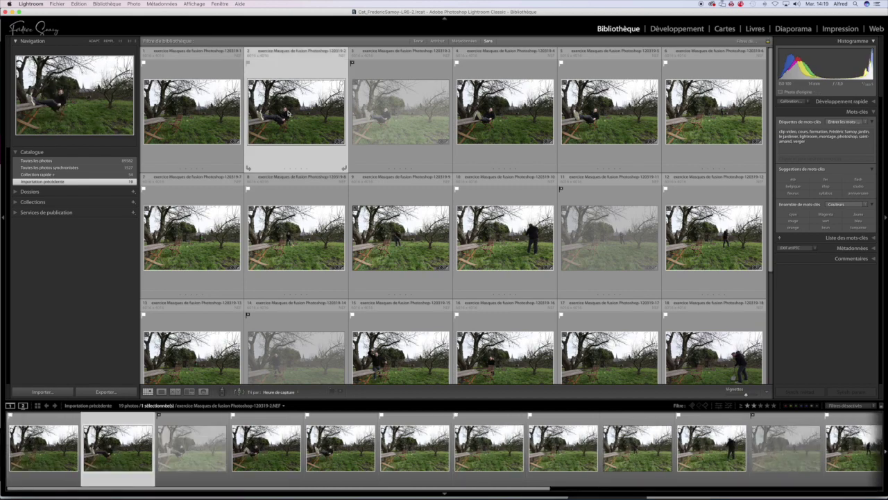
pyautogui.press('p')
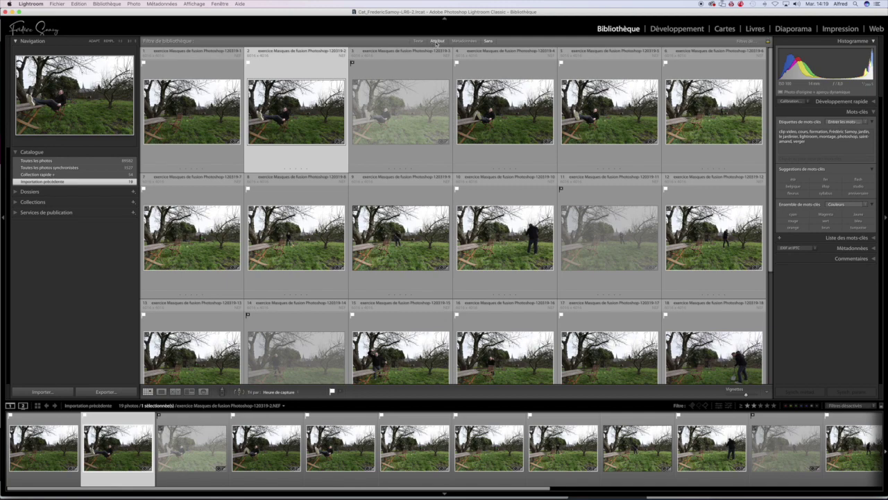
# Filter the library by attribute, clearing the two-star rating criterion and showing only the photos flagged as picks
pyautogui.click(438, 41)
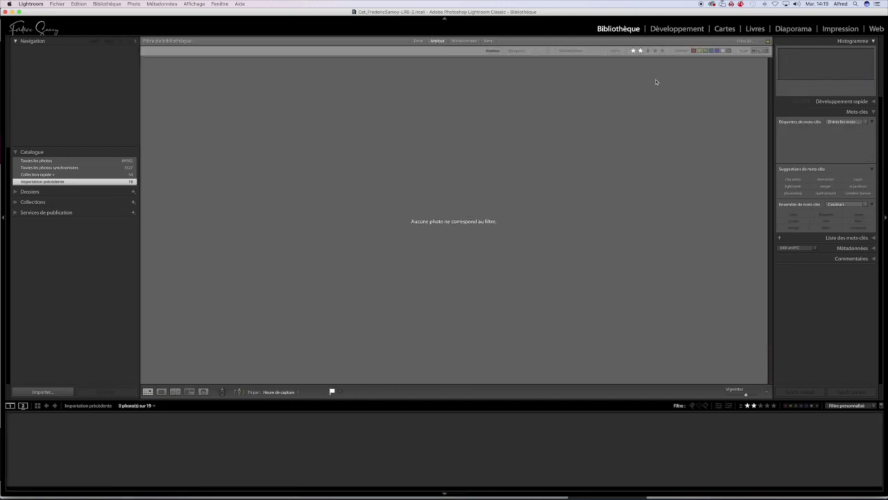
pyautogui.click(640, 50)
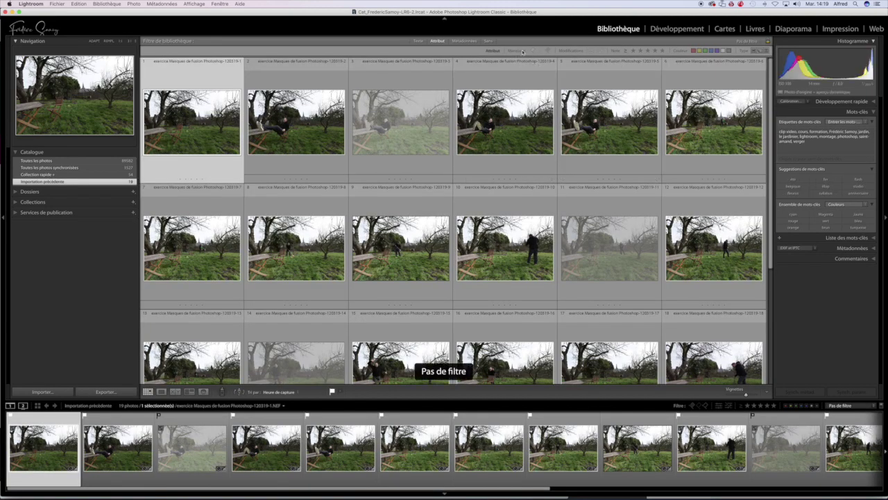
pyautogui.click(533, 51)
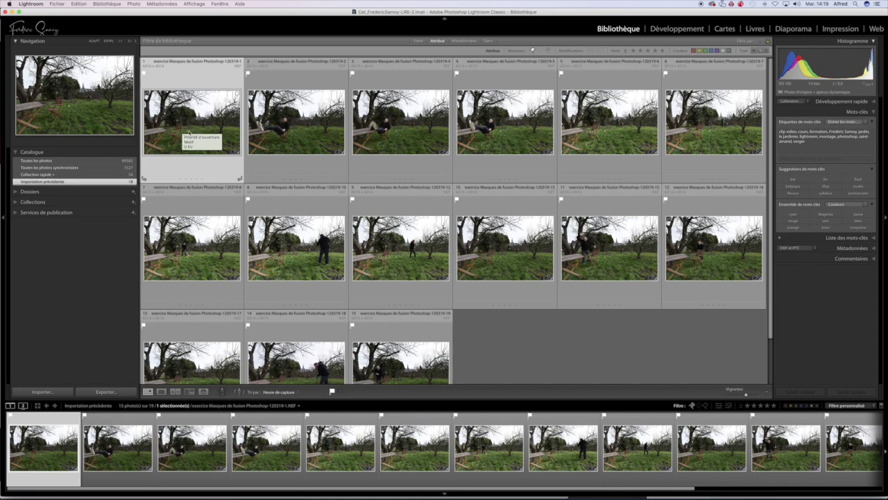
# Review the filtered picks in the grid and mark the empty scene 120319-1 as rejected
pyautogui.scroll(-2, 203, 119)
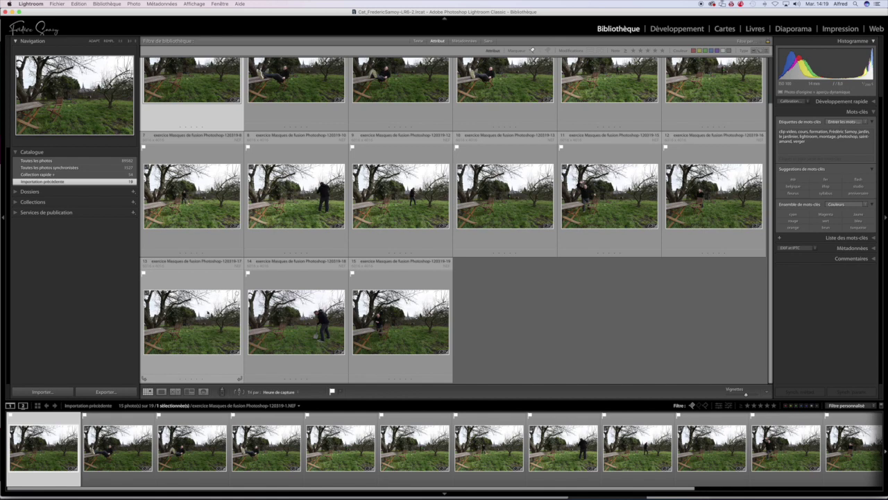
pyautogui.scroll(2, 210, 318)
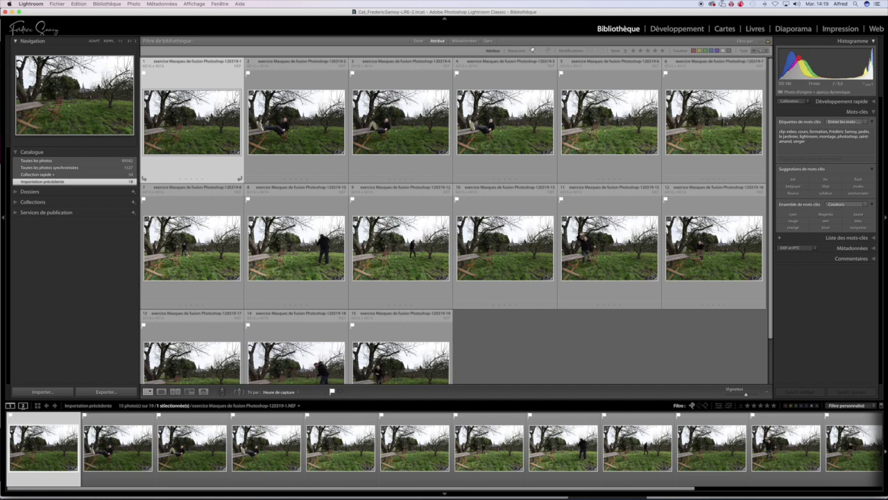
pyautogui.scroll(-2, 207, 127)
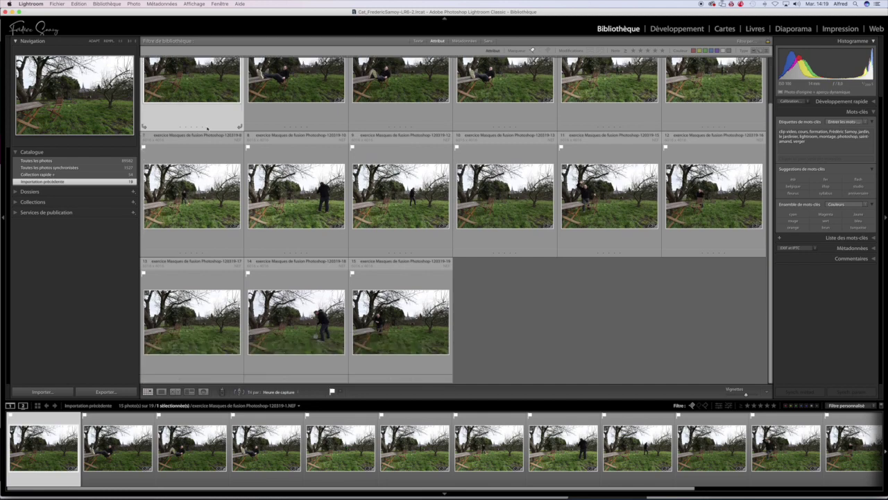
pyautogui.scroll(2, 207, 128)
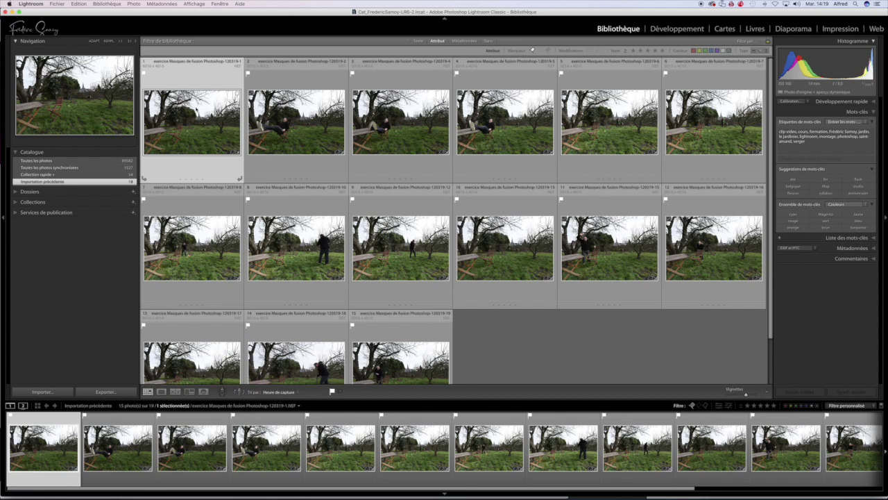
pyautogui.press('x')
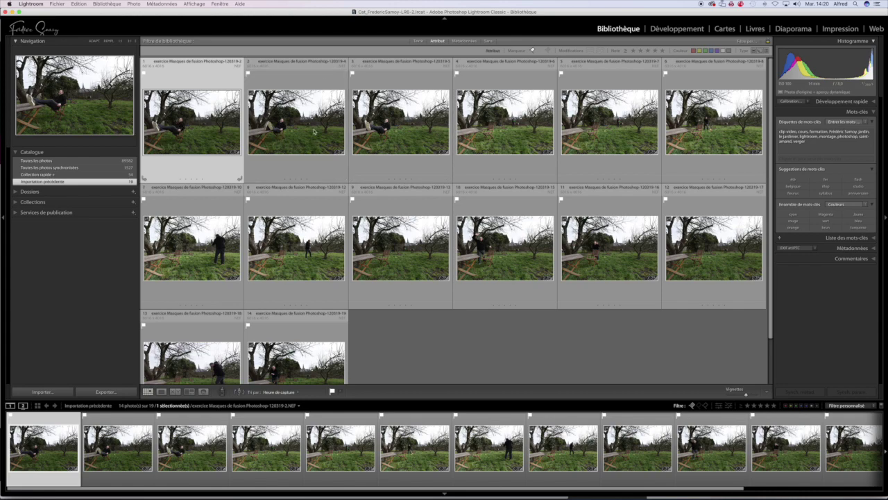
# Compare the seated photos 120319-2, 120319-4 and 120319-5 enlarged, and reject 120319-2 and 120319-4, keeping 120319-5
pyautogui.doubleClick(175, 122)
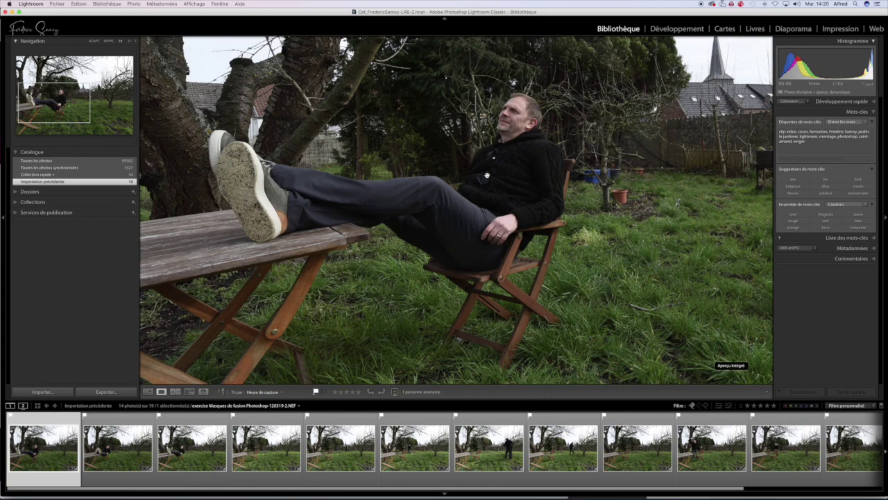
pyautogui.press('Right')
pyautogui.press('Right')
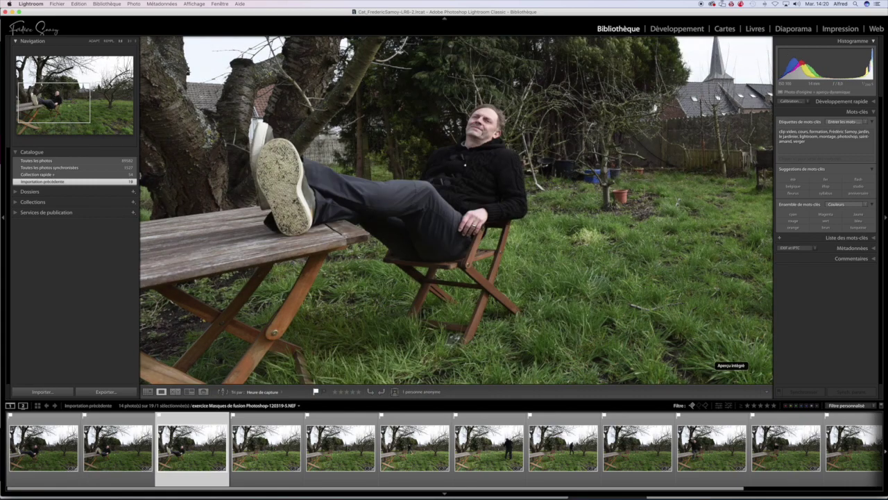
pyautogui.press('Left')
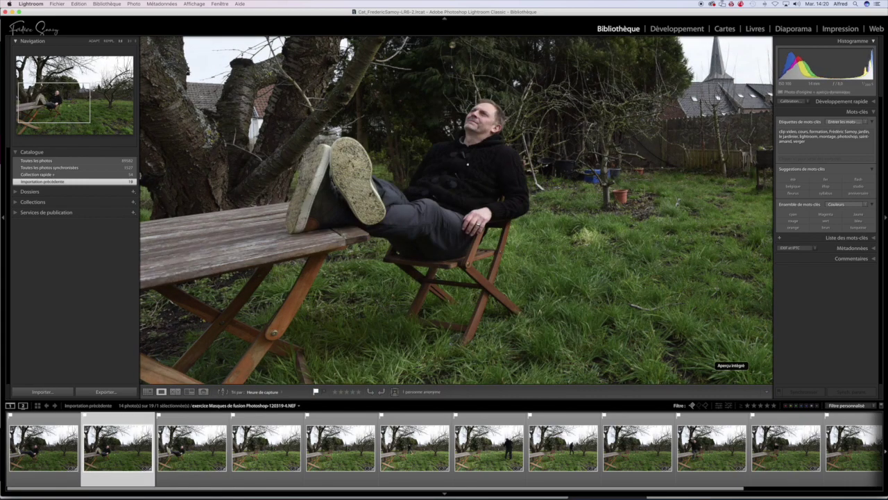
pyautogui.press('Left')
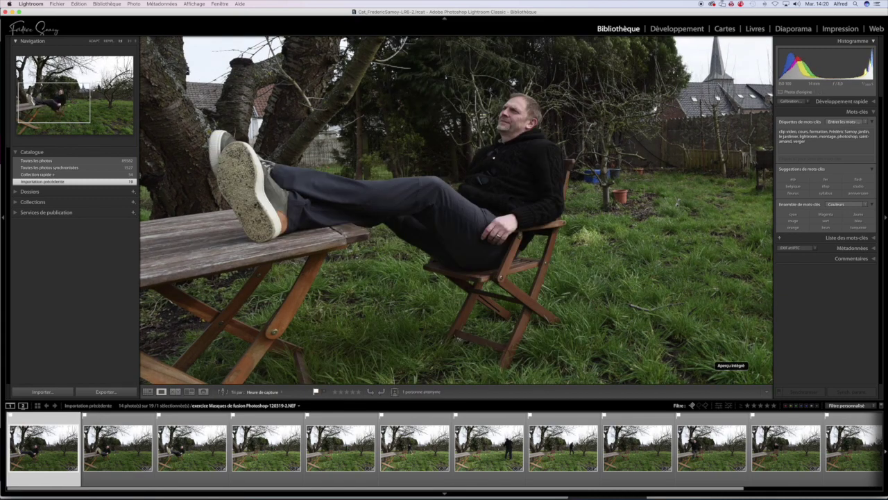
pyautogui.press('Right')
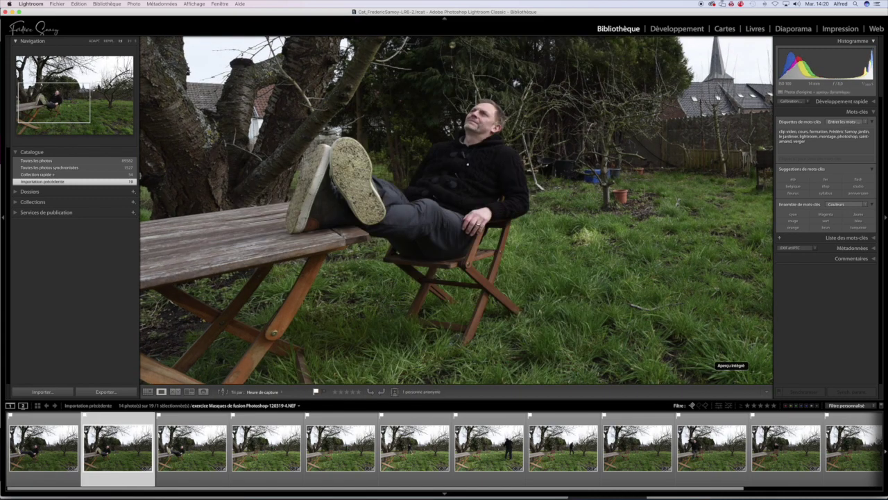
pyautogui.press('Right')
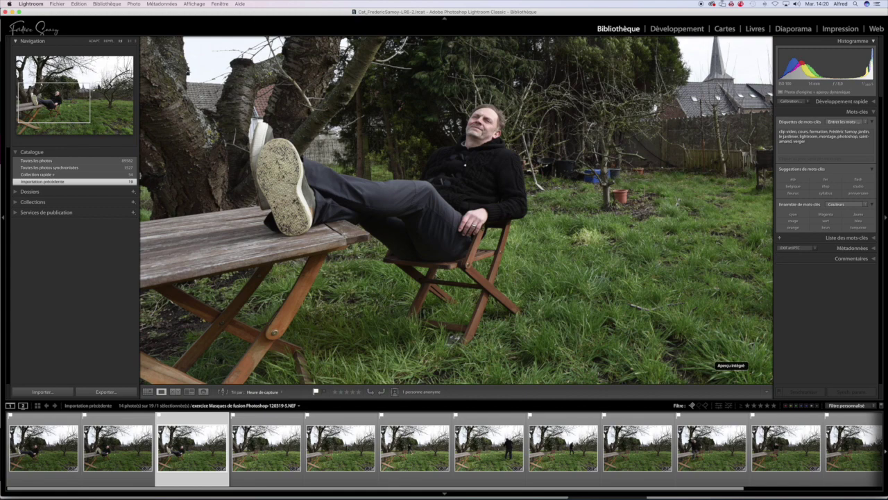
pyautogui.press('Left')
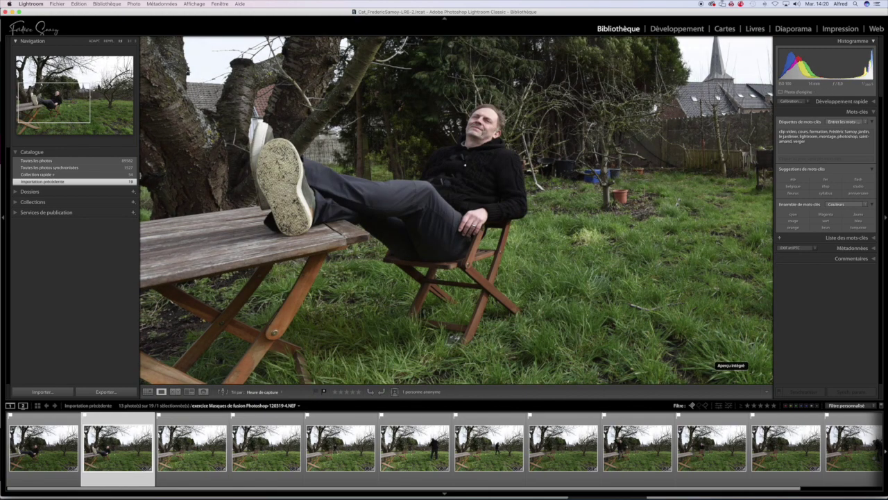
pyautogui.press('Left')
pyautogui.press('x')
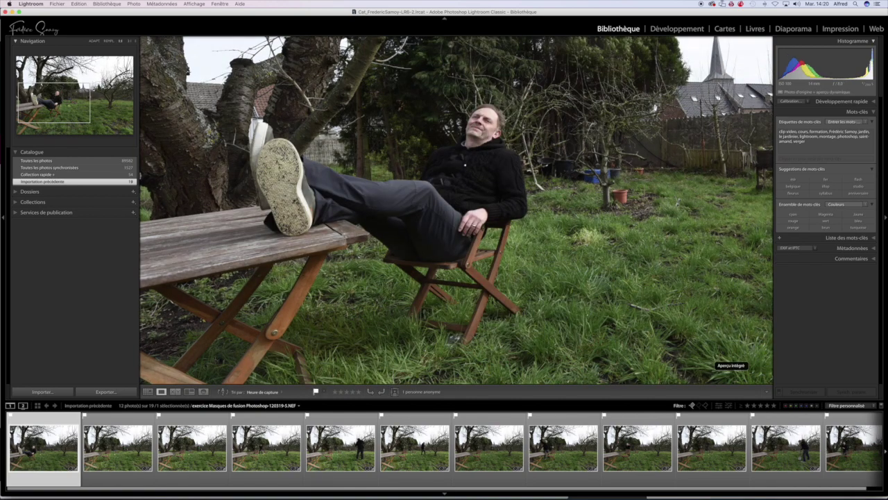
# Examine the remaining picks enlarged one after another, from 120319-5 to the standing man in 120319-19
pyautogui.press('Right')
pyautogui.press('Right')
pyautogui.press('Right')
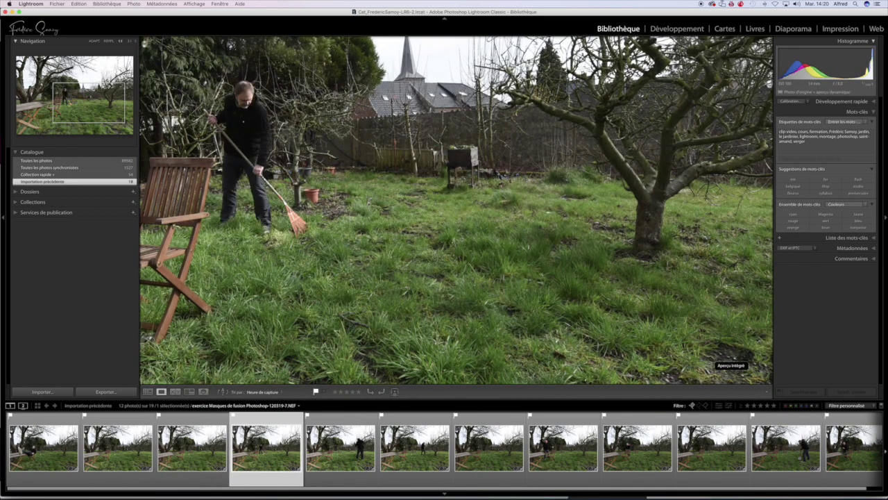
pyautogui.press('Right')
pyautogui.press('Right')
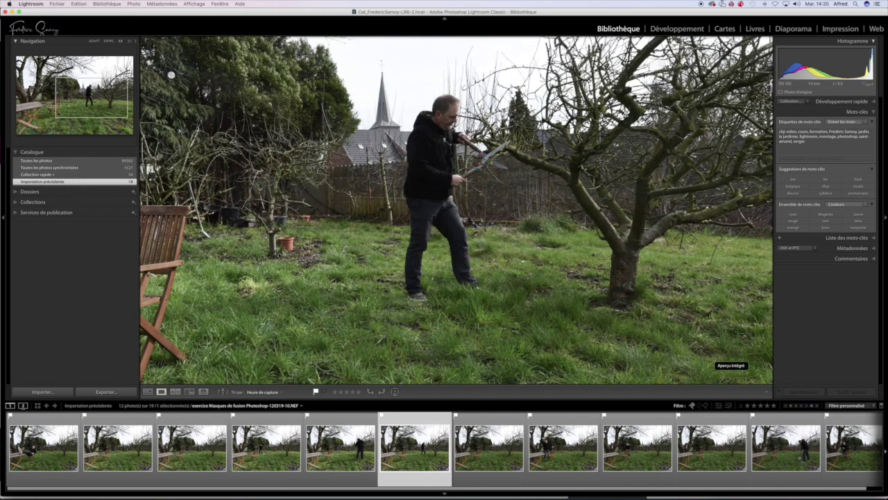
pyautogui.press('Right')
pyautogui.press('Right')
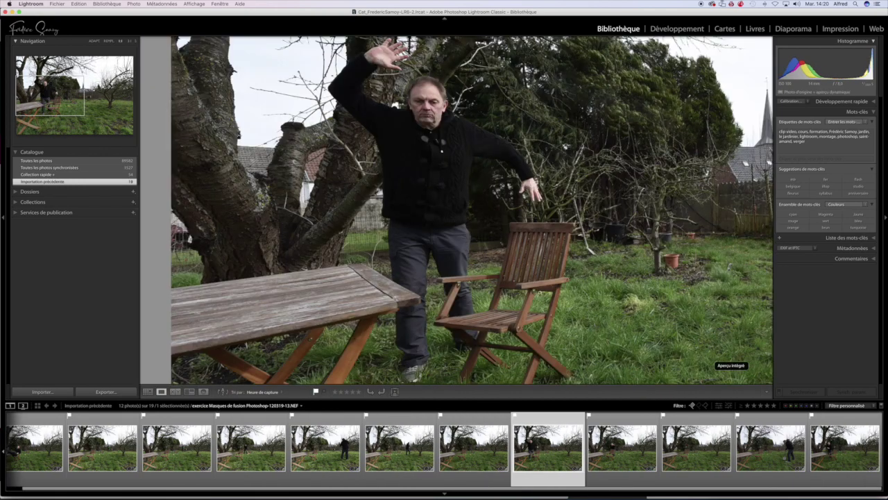
pyautogui.press('Right')
pyautogui.press('Right')
pyautogui.press('Right')
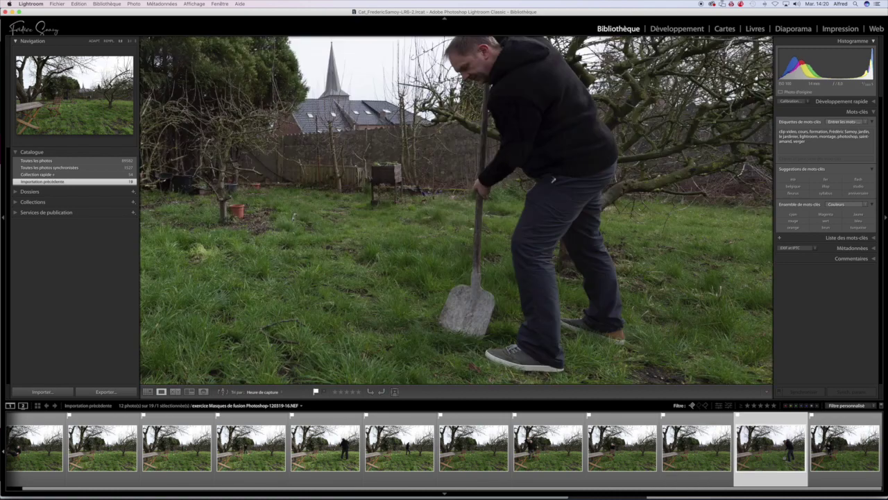
pyautogui.press('Right')
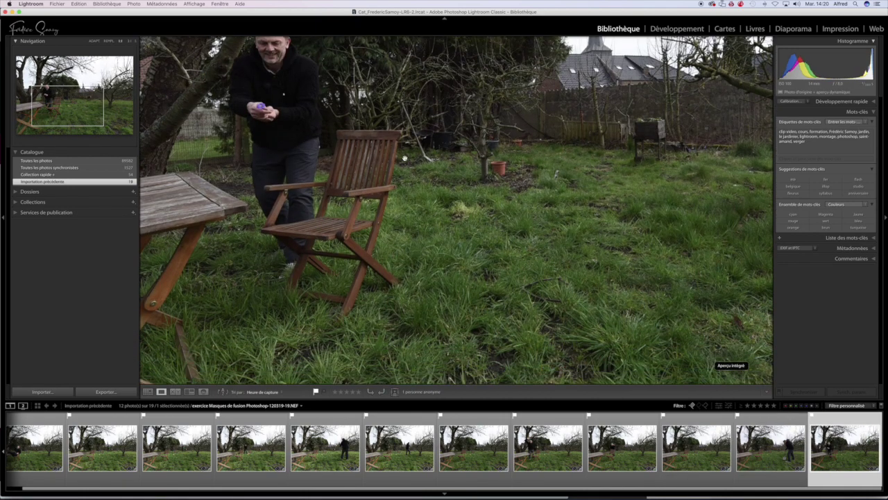
# View the picks at full frame, going back through the series from 120319-19 to the seated photo 120319-5
pyautogui.press('z')
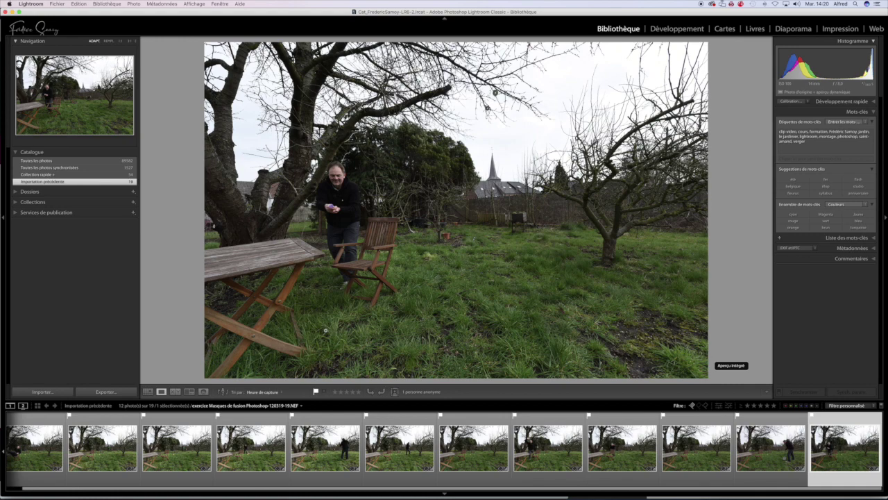
pyautogui.press('Left')
pyautogui.press('Left')
pyautogui.press('Left')
pyautogui.press('Left')
pyautogui.press('Left')
pyautogui.press('Left')
pyautogui.press('Left')
pyautogui.press('Left')
pyautogui.press('Left')
pyautogui.press('Left')
pyautogui.press('Left')
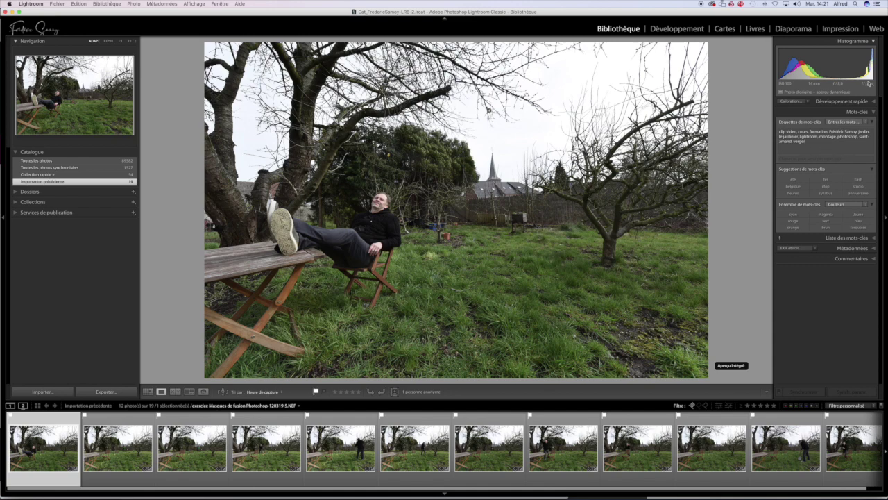
# Open photo 120319-5 for developing and set its basic tone highlights to -63 and shadows to +43
pyautogui.click(677, 30)
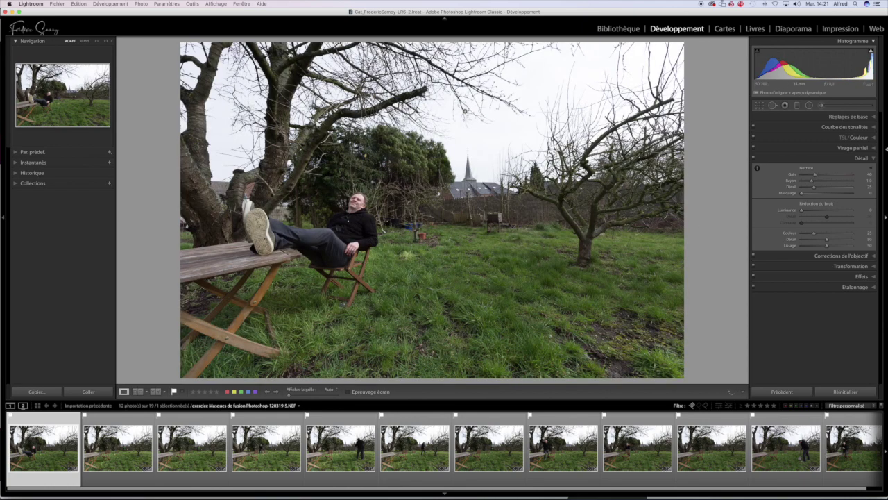
pyautogui.click(842, 117)
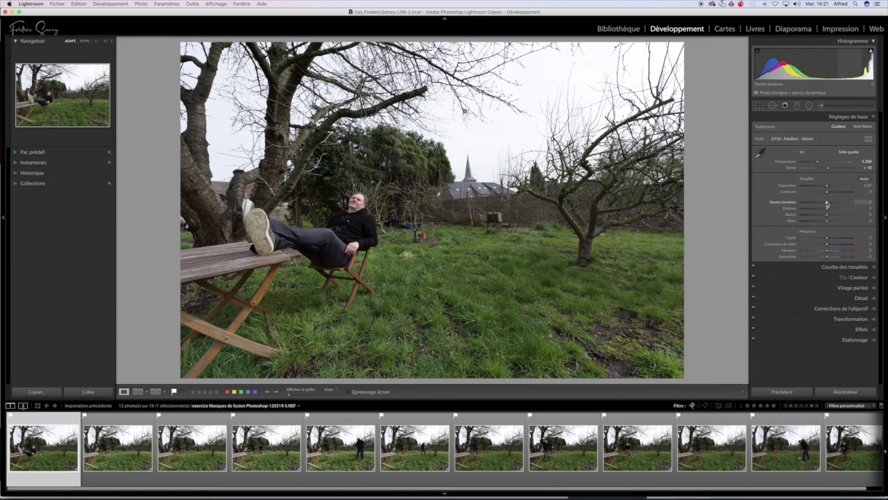
pyautogui.moveTo(826, 203); pyautogui.dragTo(807, 204)
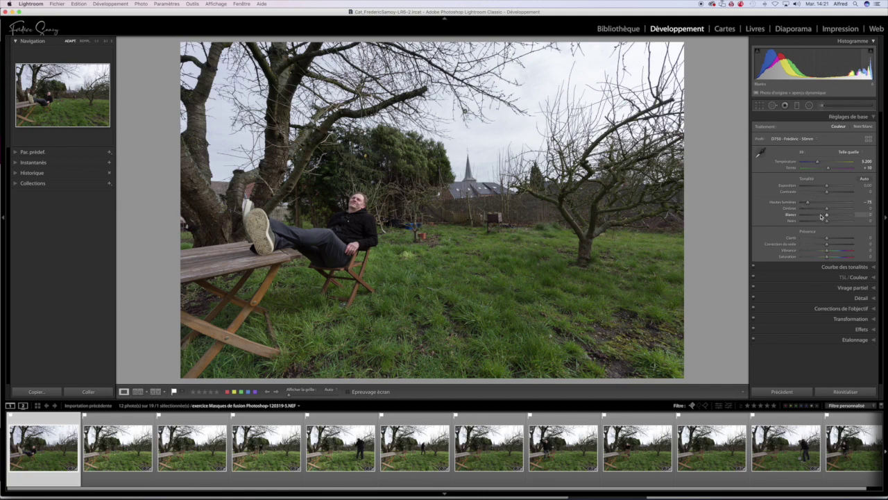
pyautogui.moveTo(826, 209); pyautogui.dragTo(841, 209)
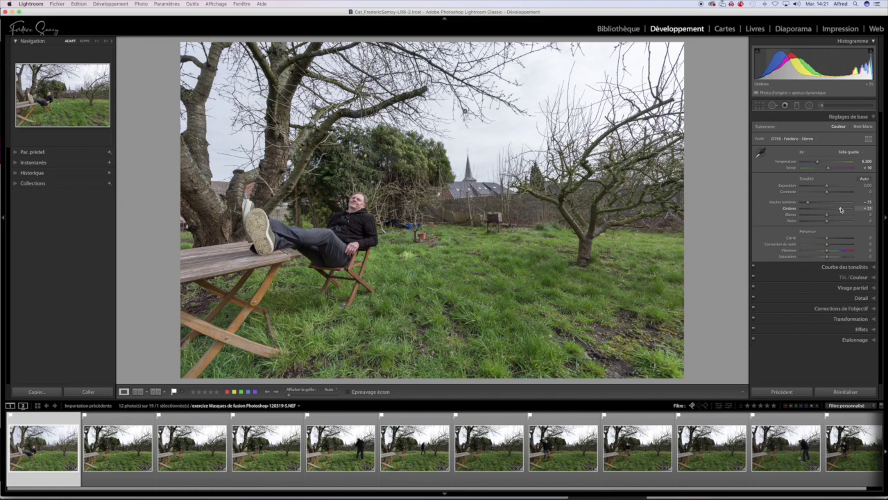
pyautogui.moveTo(841, 210)
pyautogui.mouseDown()
pyautogui.moveTo(808, 203)
pyautogui.moveTo(838, 209)
pyautogui.mouseUp()
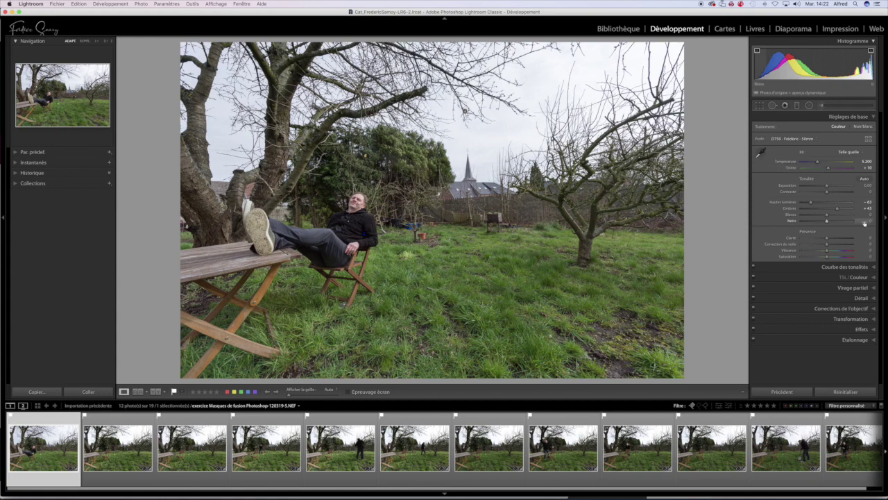
# Inspect the man's dark sweater enlarged for shadow clipping, and set the photo's whites to +10
pyautogui.click(366, 233)
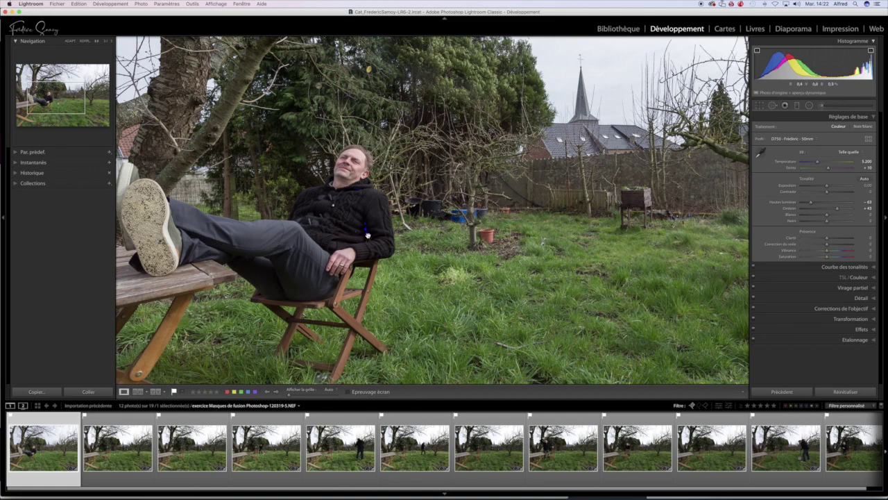
pyautogui.click(368, 236)
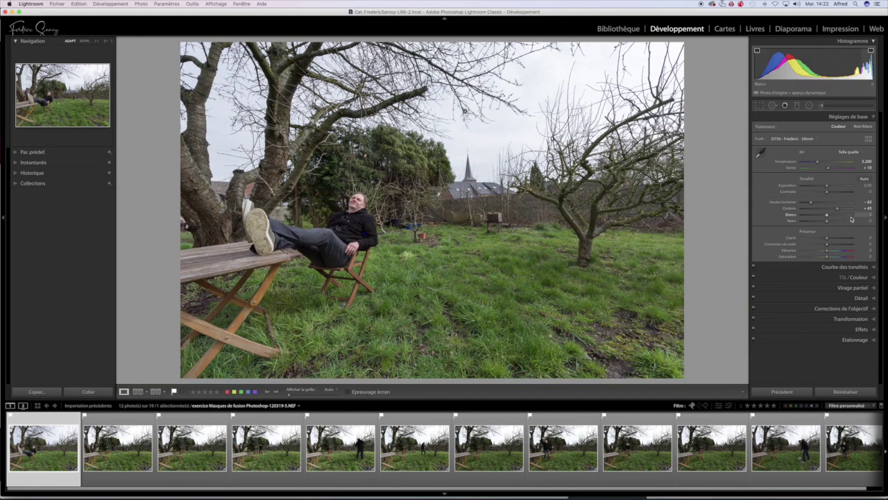
pyautogui.click(827, 216)
pyautogui.moveTo(826, 216); pyautogui.dragTo(830, 216)
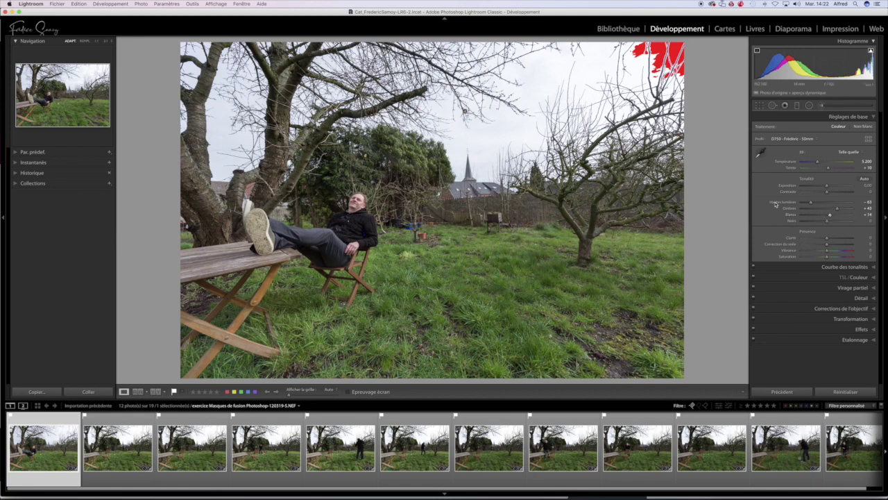
pyautogui.click(830, 216)
pyautogui.moveTo(830, 216); pyautogui.dragTo(828, 217)
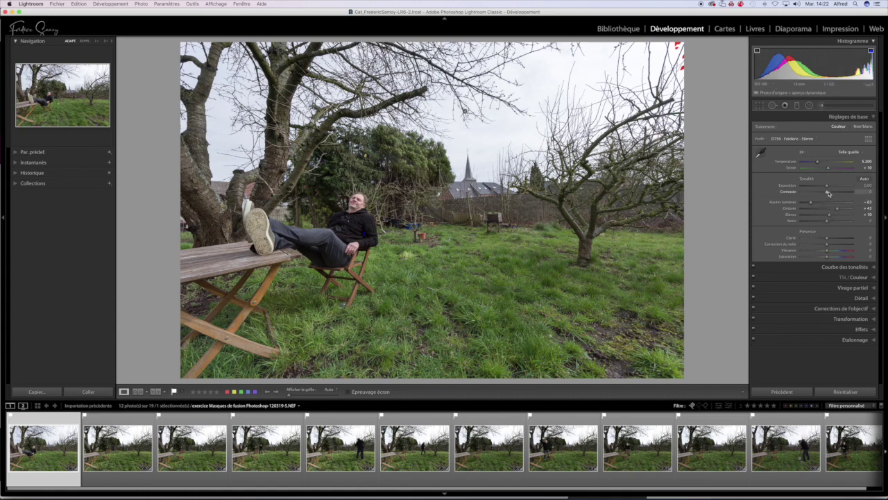
# Raise the contrast of photo 120319-5 to +18
pyautogui.moveTo(828, 193); pyautogui.dragTo(830, 194)
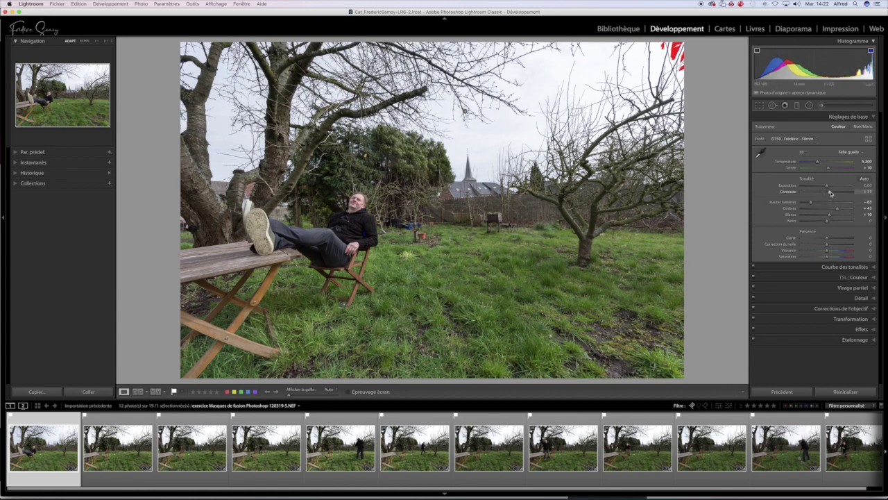
pyautogui.click(831, 194)
pyautogui.moveTo(831, 194); pyautogui.dragTo(832, 194)
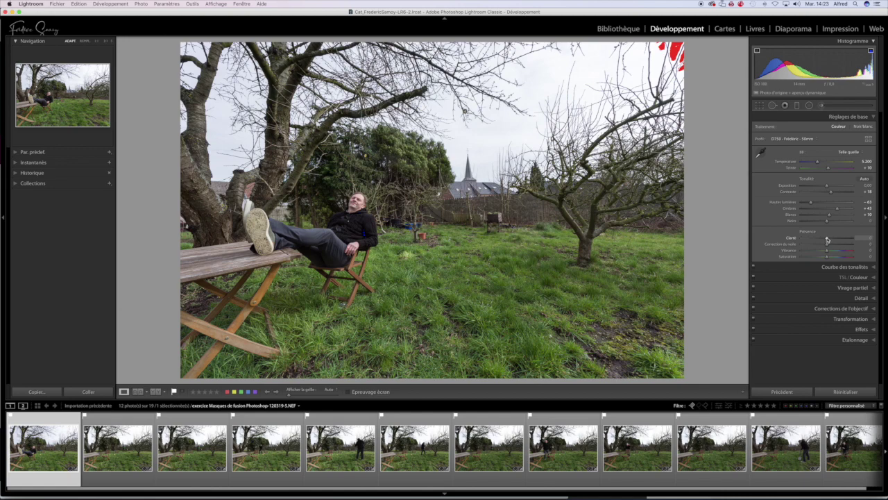
# Set the clarity of photo 120319-5 to +9 and its saturation to +4
pyautogui.moveTo(827, 239); pyautogui.dragTo(829, 239)
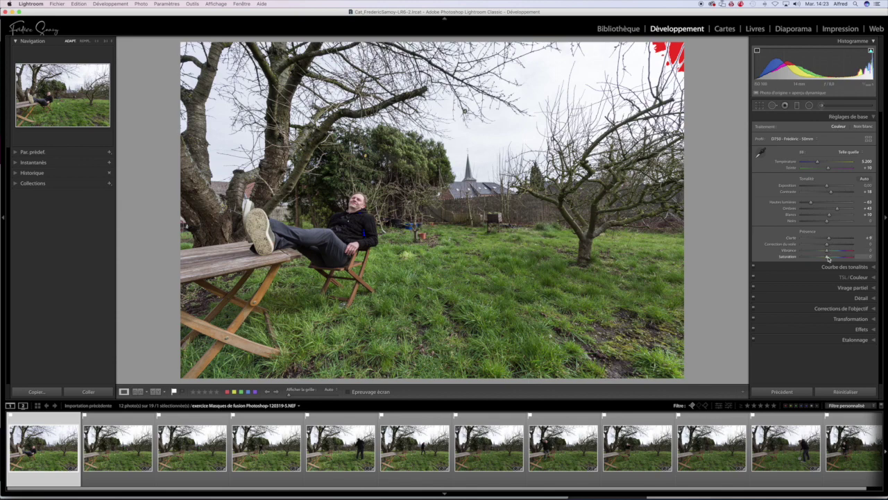
pyautogui.click(827, 258)
pyautogui.moveTo(828, 258); pyautogui.dragTo(828, 258)
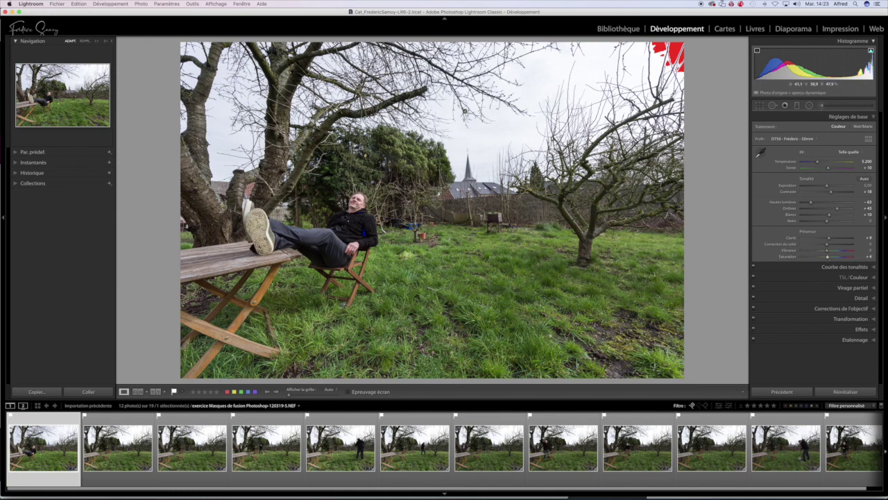
# Enlarge the seated man and set the sharpening amount to 93, judging it on the greyscale preview
pyautogui.click(263, 240)
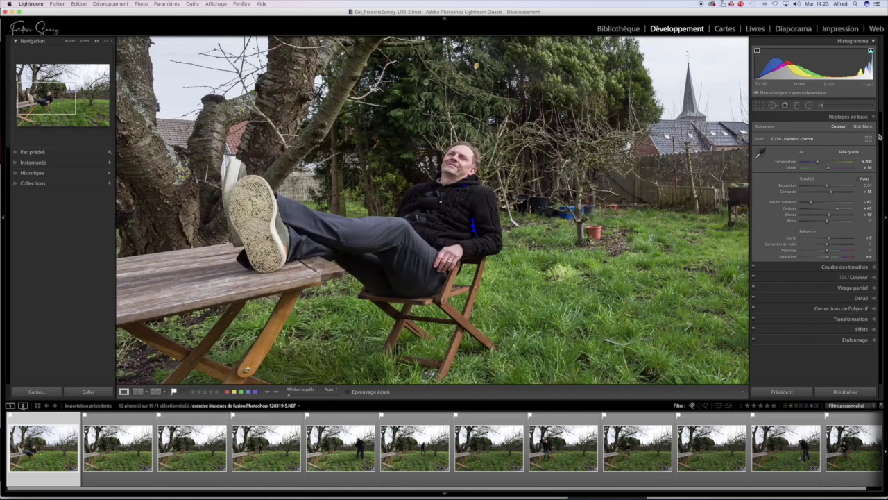
pyautogui.click(853, 117)
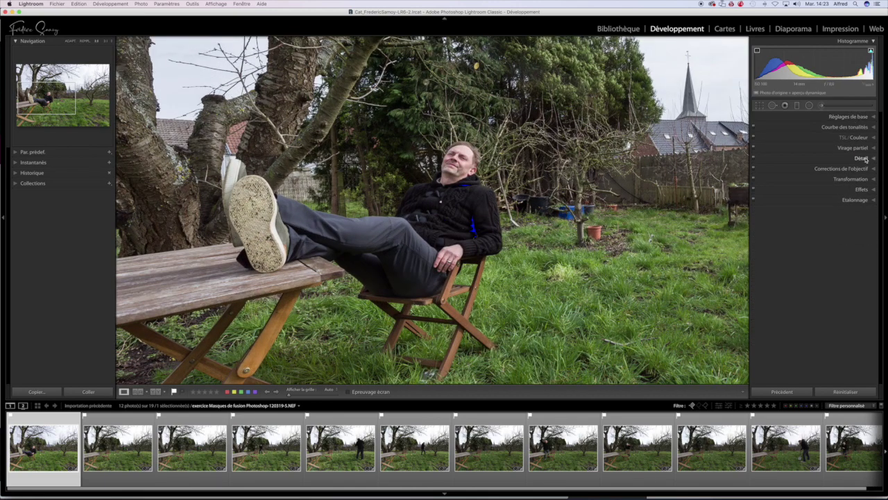
pyautogui.click(864, 159)
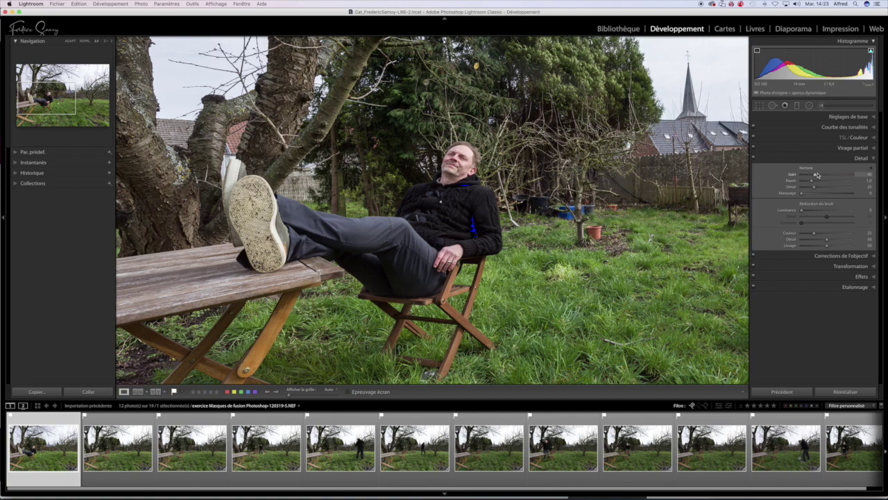
pyautogui.press('alt')
pyautogui.moveTo(816, 176); pyautogui.dragTo(815, 175)
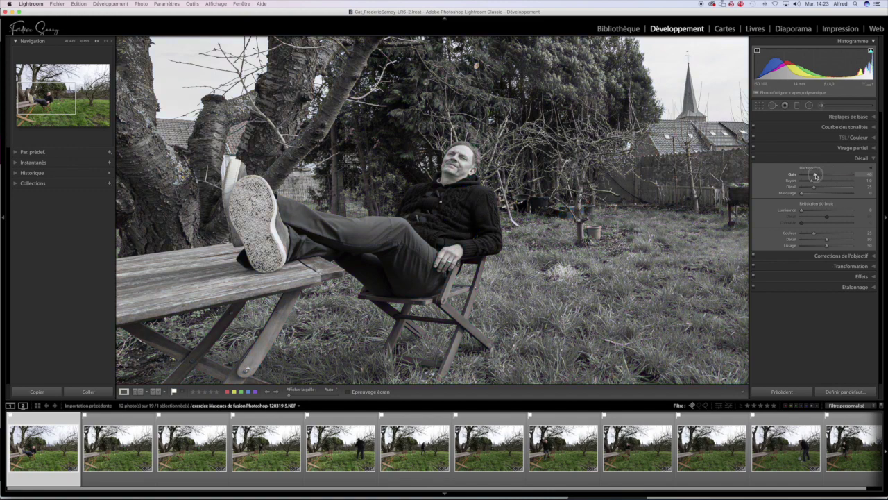
pyautogui.moveTo(816, 176); pyautogui.dragTo(834, 175)
pyautogui.moveTo(833, 175); pyautogui.dragTo(834, 175)
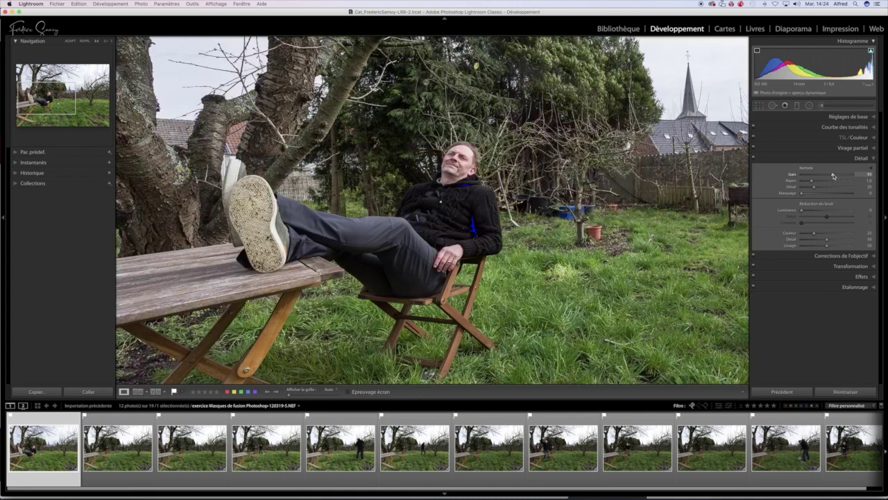
# Set the sharpening radius to 1.2 and the sharpening detail to 56
pyautogui.moveTo(810, 181); pyautogui.dragTo(817, 181)
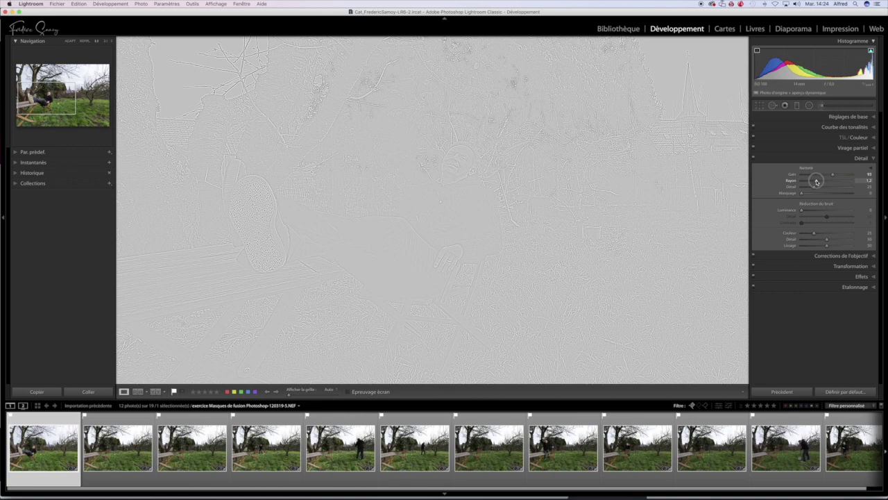
pyautogui.moveTo(817, 182); pyautogui.dragTo(816, 182)
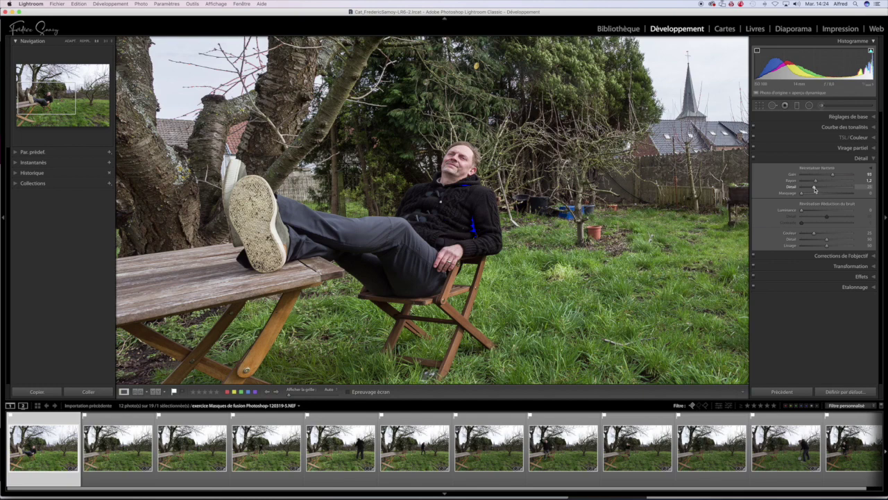
pyautogui.moveTo(815, 188); pyautogui.dragTo(830, 189)
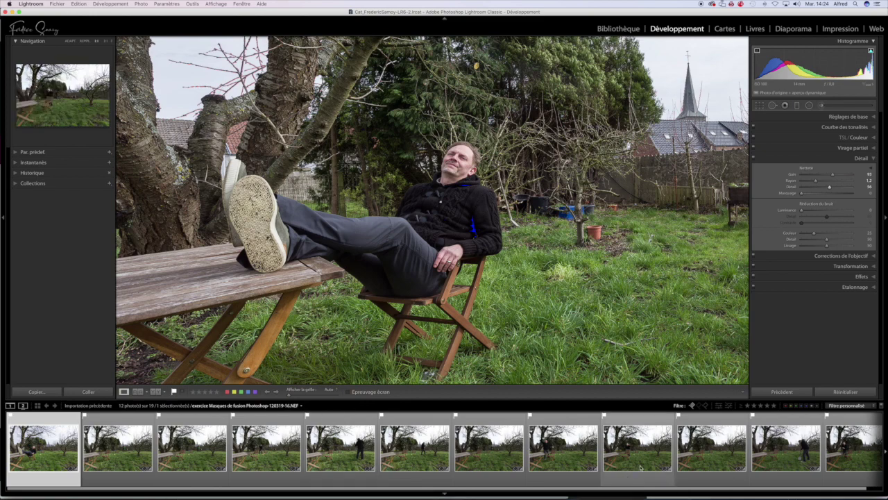
# Select all the filtered picks and synchronise only basic tone, clarity, sharpness, process version and calibration from photo 120319-5
pyautogui.scroll(-1, 630, 474)
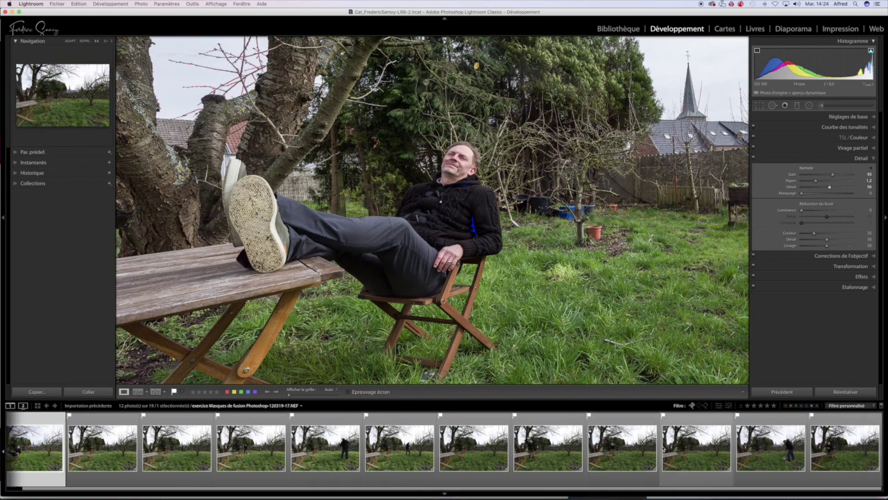
pyautogui.keyDown('shift'); pyautogui.click(845, 453); pyautogui.keyUp('shift')
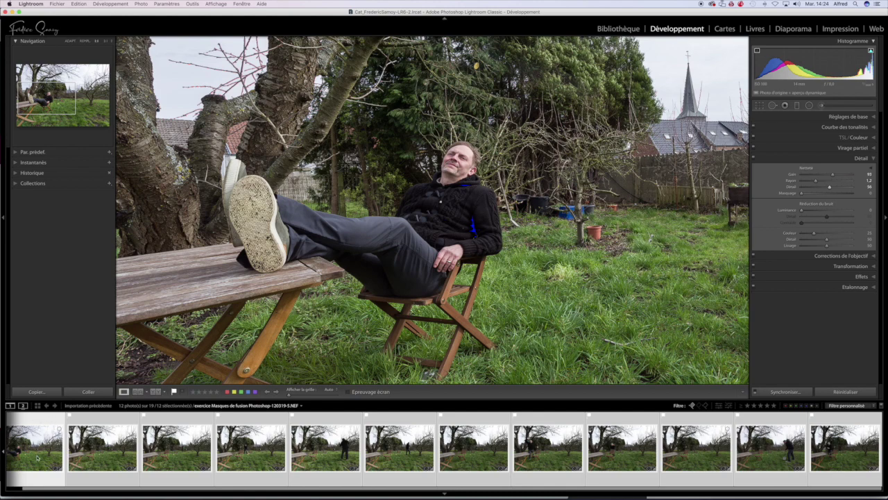
pyautogui.click(789, 393)
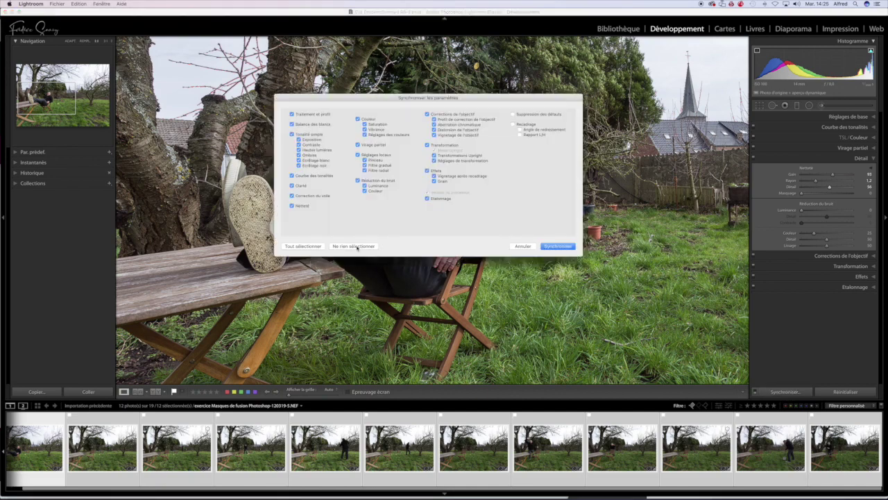
pyautogui.click(353, 247)
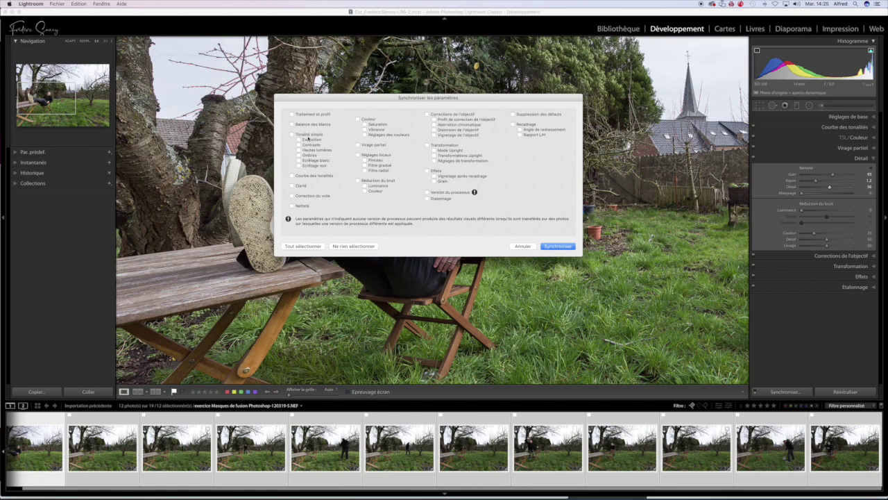
pyautogui.click(309, 134)
pyautogui.click(300, 186)
pyautogui.click(301, 206)
pyautogui.click(440, 194)
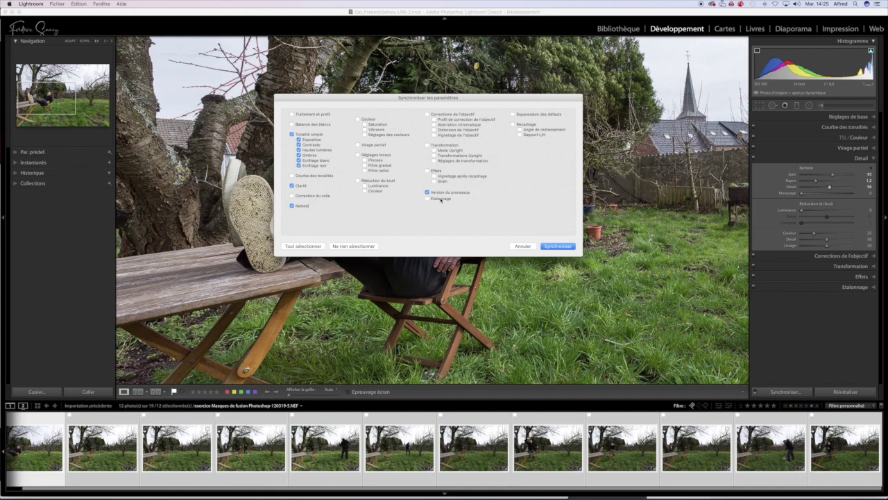
pyautogui.click(439, 199)
pyautogui.click(558, 246)
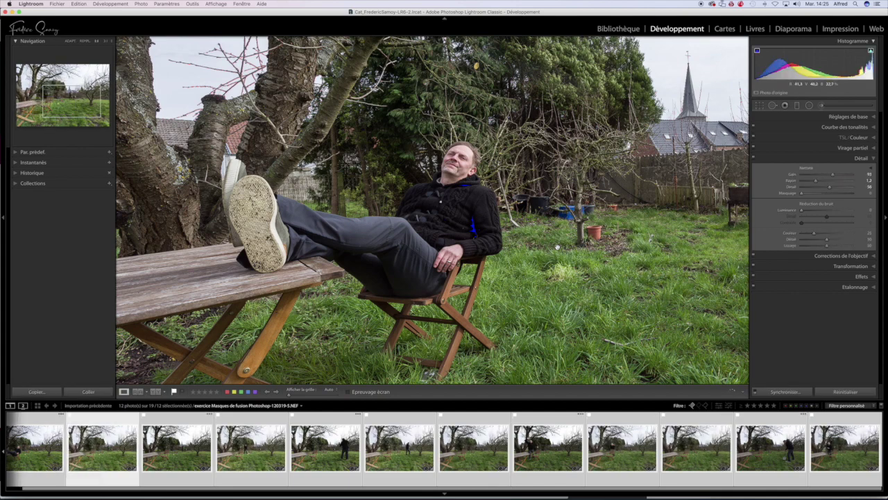
# Check the synchronised adjustments on the following enlarged photos, such as the man with the watering can and the rake
pyautogui.press('Right')
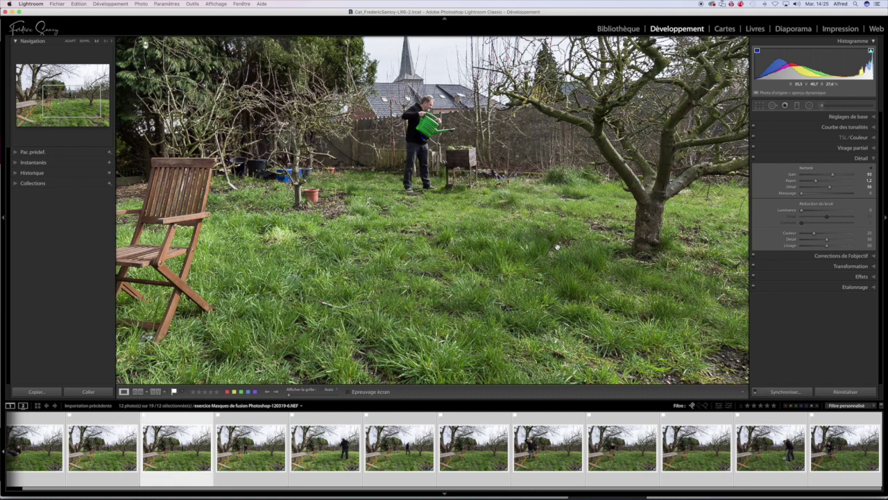
pyautogui.press('Right')
pyautogui.press('Right')
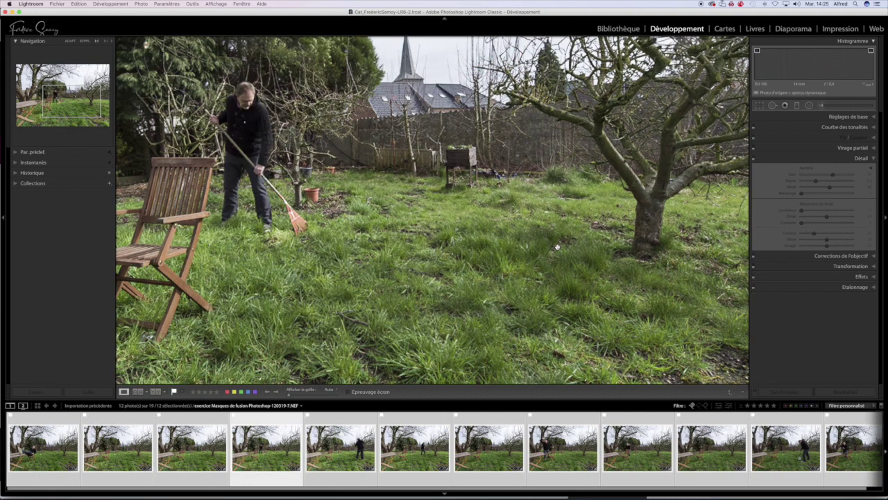
pyautogui.press('Right')
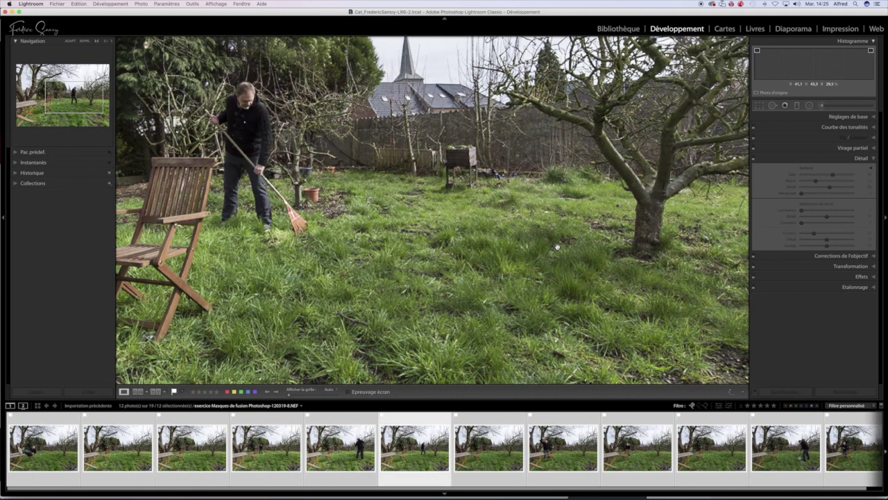